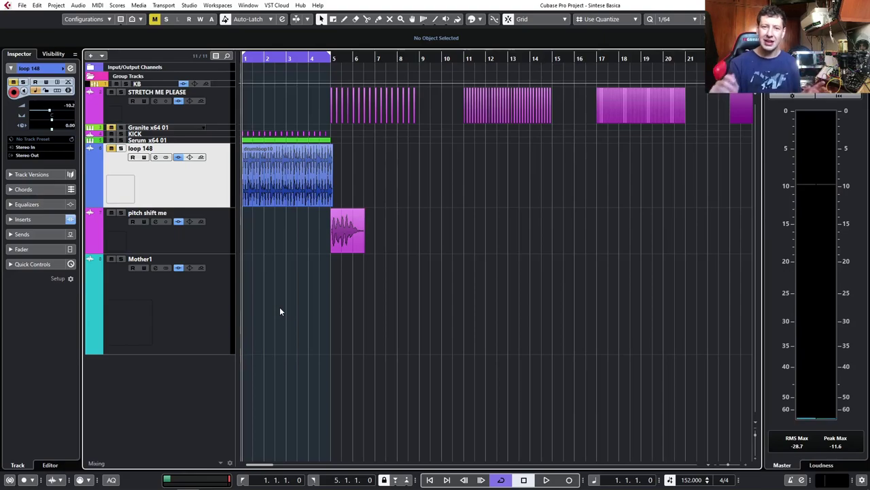
Switch the Object Selection tool to Sizing Applies Time Stretch.
{"action": "key", "text": "h"}
{"action": "key", "text": "h"}
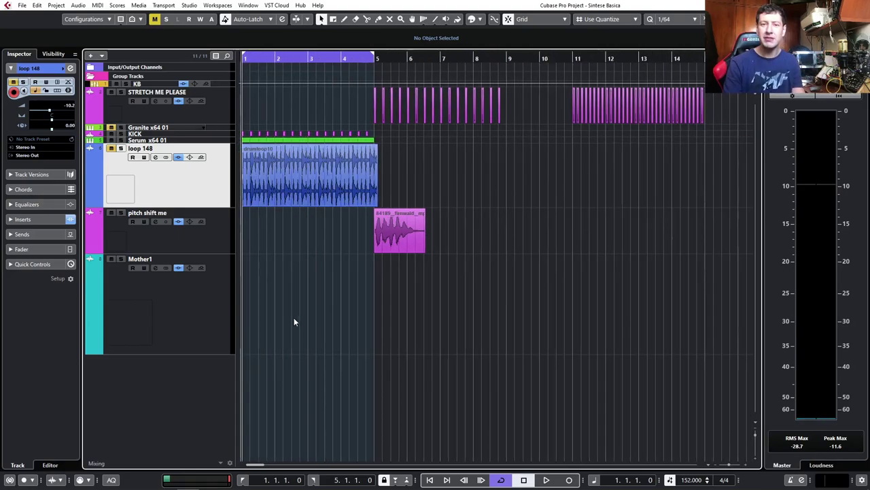
{"action": "scroll", "coordinate": [312, 320], "scroll_direction": "left", "scroll_amount": 1}
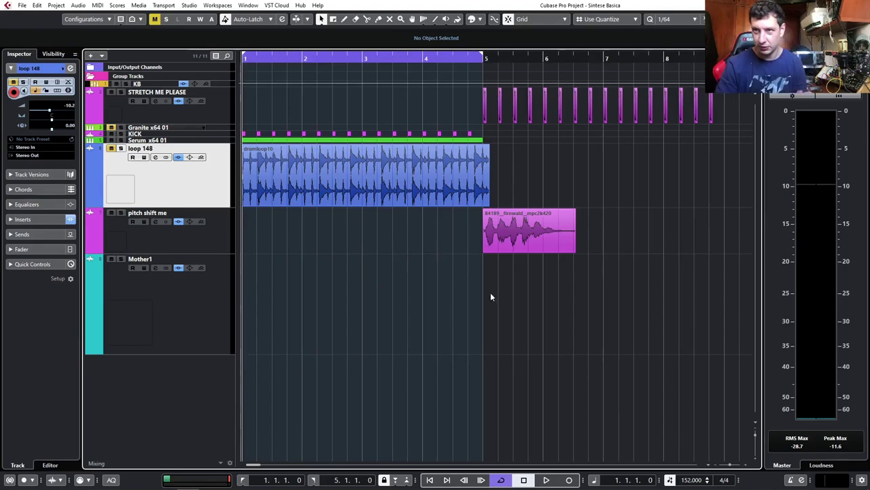
{"action": "key", "text": "g"}
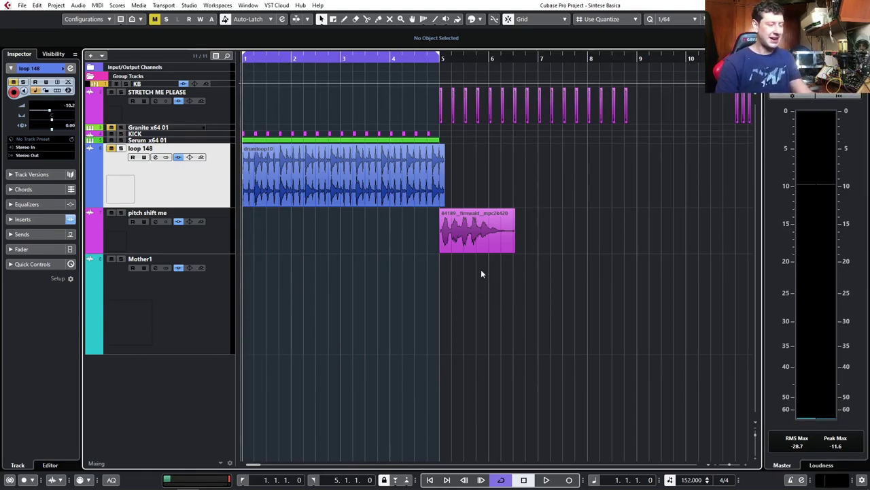
{"action": "scroll", "coordinate": [502, 278], "scroll_direction": "up", "scroll_amount": 2}
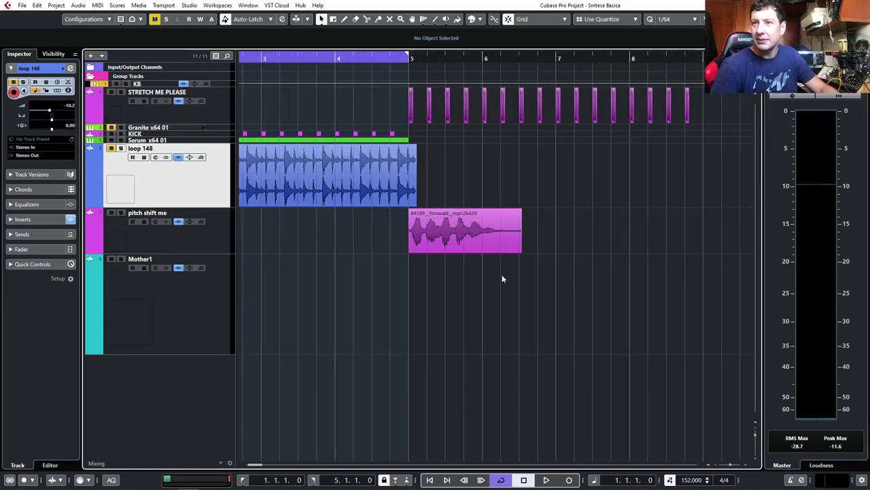
{"action": "scroll", "coordinate": [502, 274], "scroll_direction": "up", "scroll_amount": 1}
{"action": "key", "text": "1"}
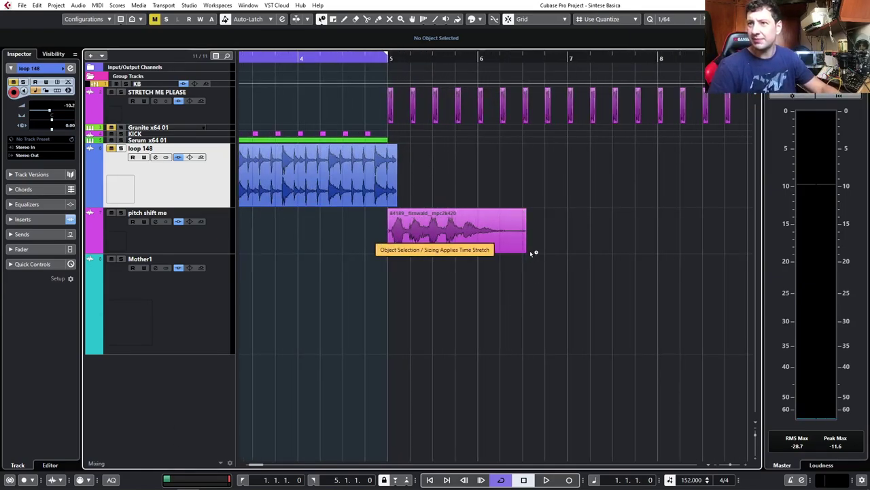
{"action": "scroll", "coordinate": [332, 261], "scroll_direction": "down", "scroll_amount": 1}
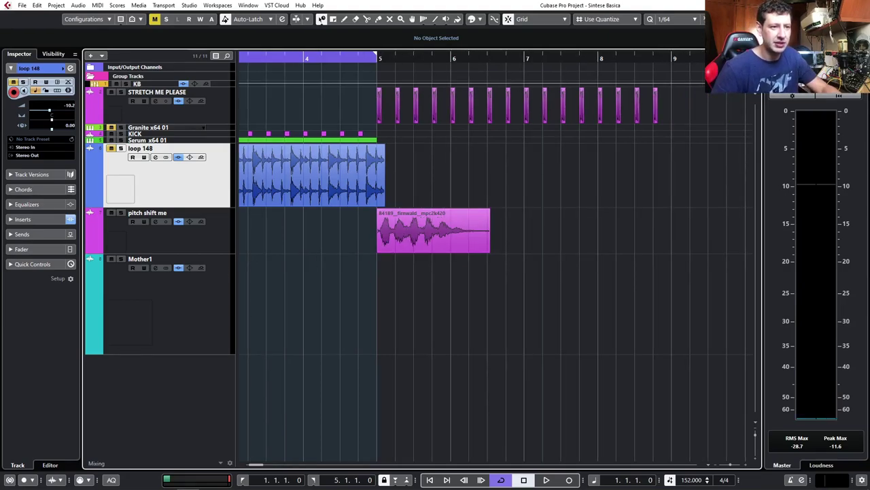
Turn off the cycle and play the clip on the pitch shift me track from just before bar 5.
{"action": "left_click", "coordinate": [368, 54]}
{"action": "left_click", "coordinate": [367, 62]}
{"action": "key", "text": "space"}
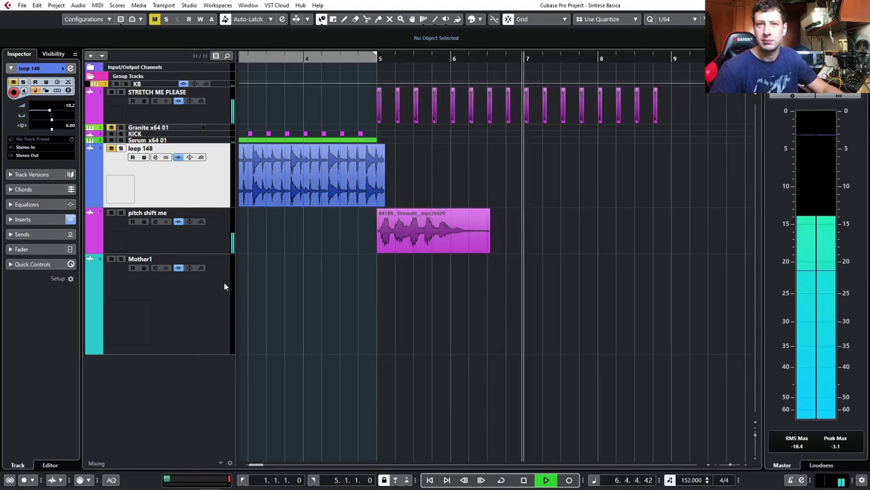
{"action": "key", "text": "space"}
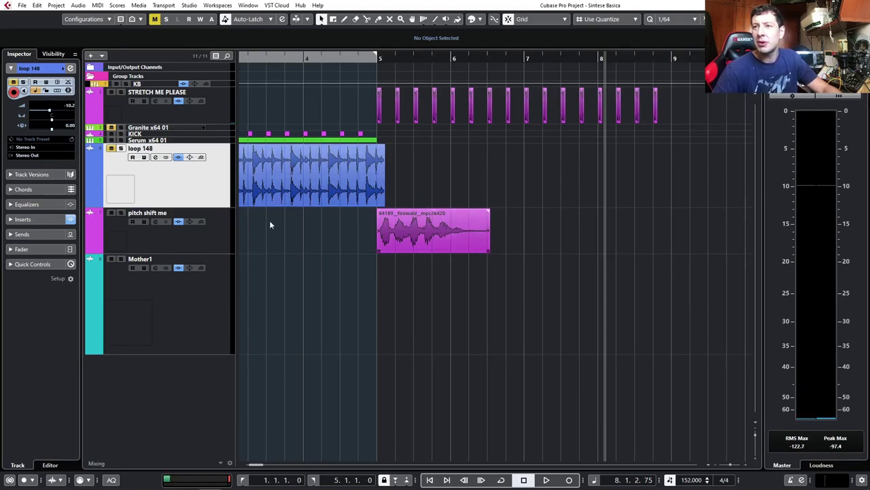
Try time-stretching the pitch shift me clip to about four bars long, and undo the stretch.
{"action": "key", "text": "1"}
{"action": "key", "text": "1"}
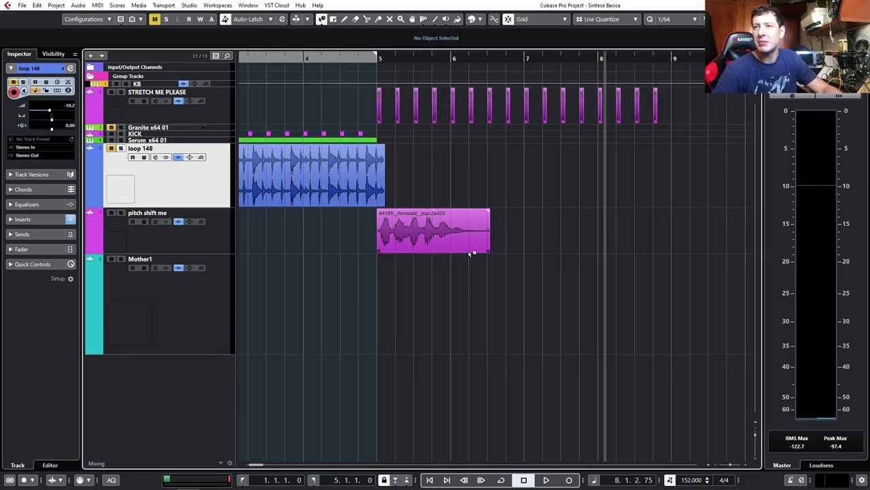
{"action": "left_click_drag", "start_coordinate": [488, 251], "coordinate": [692, 250]}
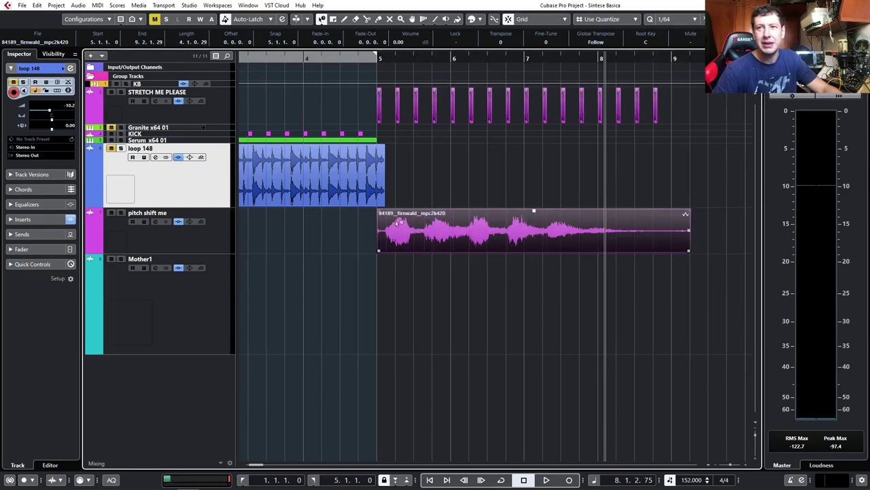
{"action": "key", "text": "ctrl+z"}
{"action": "scroll", "coordinate": [386, 241], "scroll_direction": "up", "scroll_amount": 3}
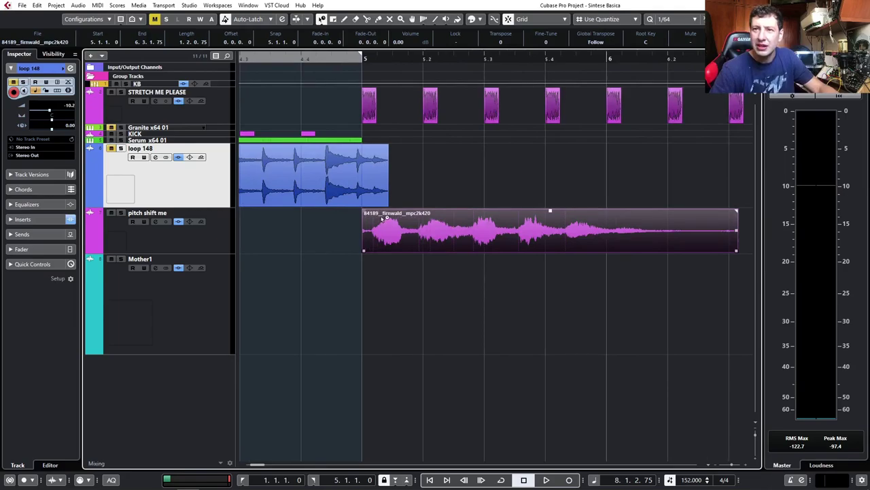
{"action": "scroll", "coordinate": [401, 233], "scroll_direction": "down", "scroll_amount": 3}
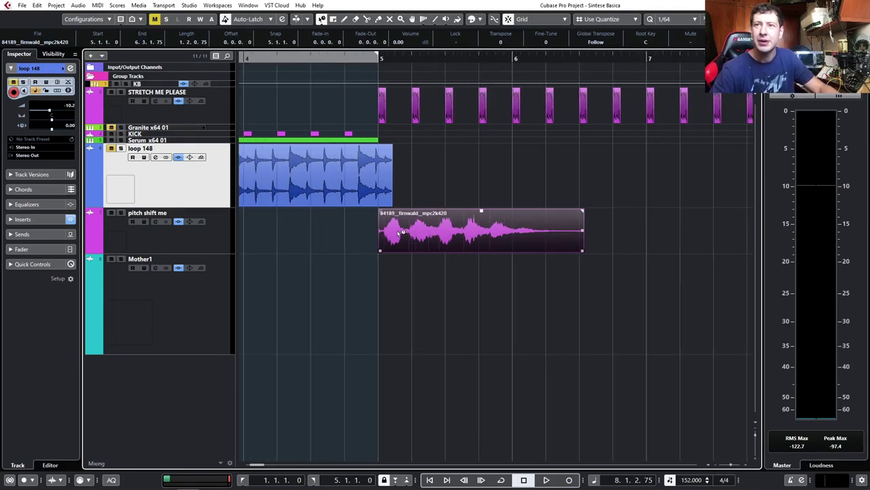
Try the pitch shift me clip time-stretched to a length of 2.2.0.0, play it back and undo the stretch.
{"action": "mouse_move", "coordinate": [584, 252]}
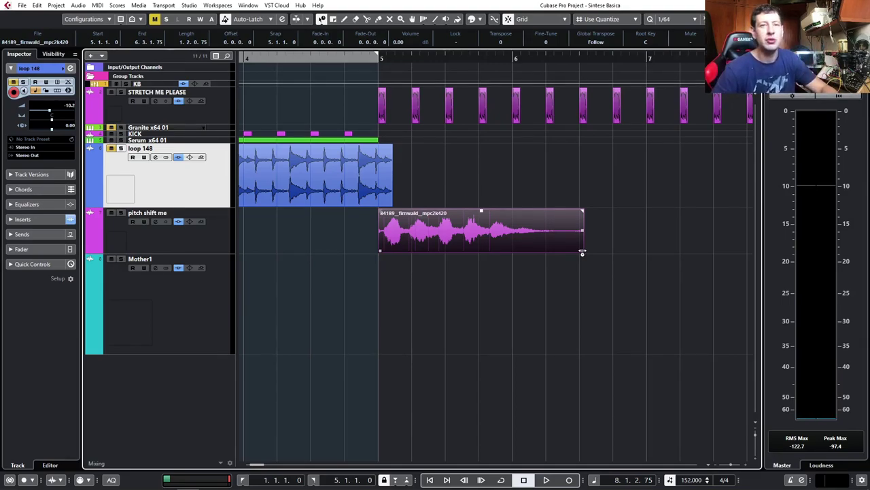
{"action": "left_click_drag", "start_coordinate": [583, 252], "coordinate": [711, 246]}
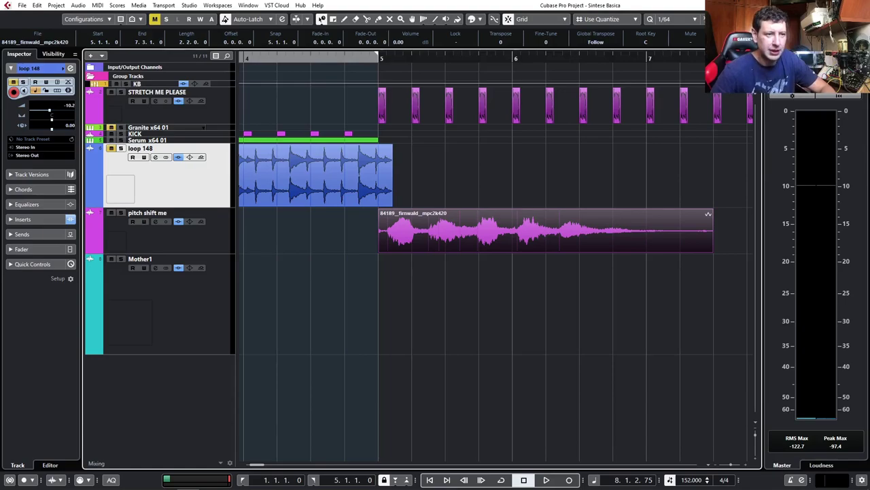
{"action": "double_click", "coordinate": [371, 61]}
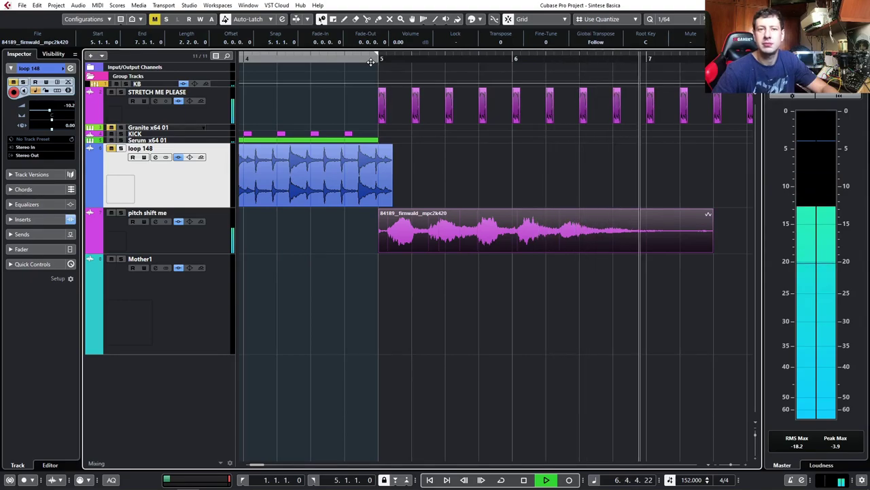
{"action": "key", "text": "space"}
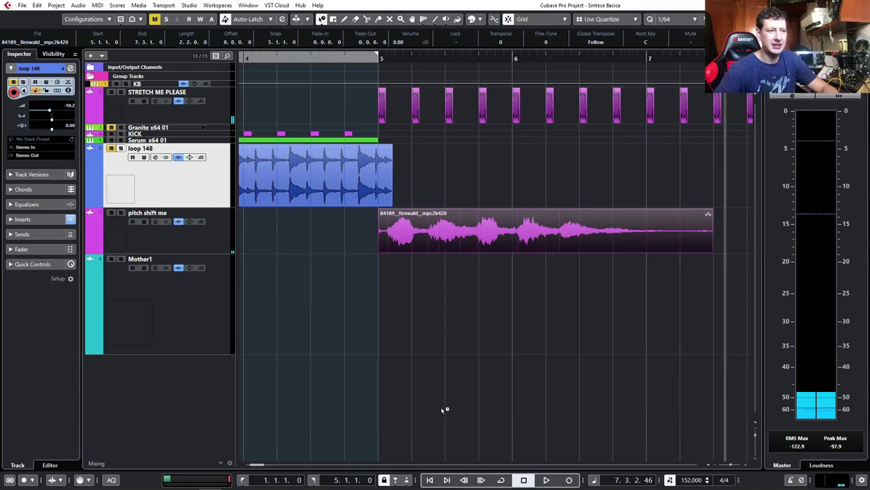
{"action": "left_click", "coordinate": [474, 311]}
{"action": "key", "text": "ctrl+z"}
Compress the pitch shift me clip to a length of 0.3.0.0 with time stretch and play it back.
{"action": "key", "text": "1"}
{"action": "key", "text": "1"}
{"action": "key", "text": "1"}
{"action": "left_click_drag", "start_coordinate": [582, 253], "coordinate": [516, 264]}
{"action": "left_click_drag", "start_coordinate": [484, 250], "coordinate": [478, 250]}
{"action": "left_click", "coordinate": [366, 61]}
{"action": "key", "text": "space"}
{"action": "key", "text": "space"}
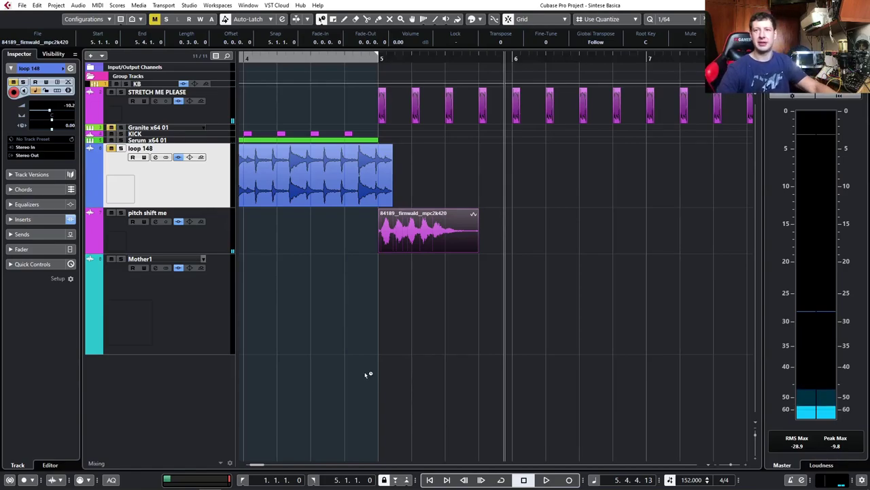
Undo and redo the compression of the pitch shift me clip to compare both lengths.
{"action": "left_click", "coordinate": [430, 274]}
{"action": "key", "text": "ctrl+z"}
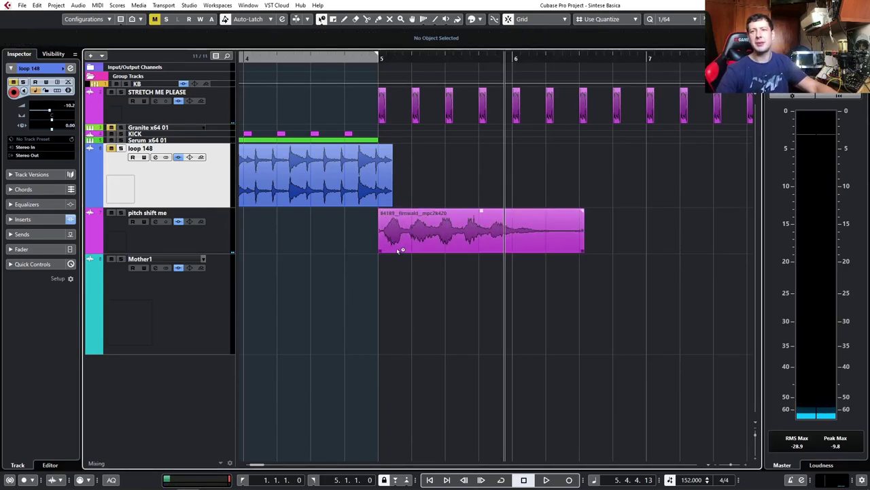
{"action": "key", "text": "ctrl+shift+z"}
Increase the height of the loop 148 track while keeping time-stretch sizing active.
{"action": "scroll", "coordinate": [401, 254], "scroll_direction": "up", "scroll_amount": 3}
{"action": "scroll", "coordinate": [401, 254], "scroll_direction": "down", "scroll_amount": 2}
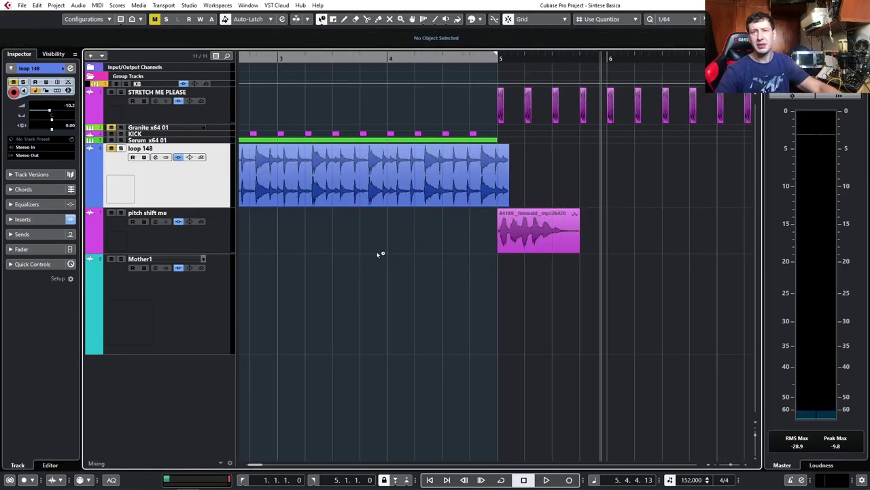
{"action": "key", "text": "1"}
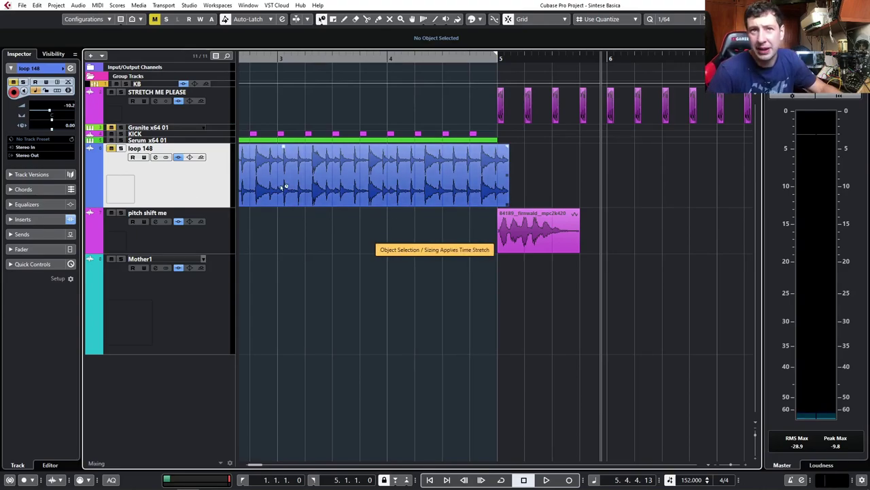
{"action": "scroll", "coordinate": [299, 191], "scroll_direction": "up", "scroll_amount": 3}
{"action": "scroll", "coordinate": [316, 197], "scroll_direction": "down", "scroll_amount": 4}
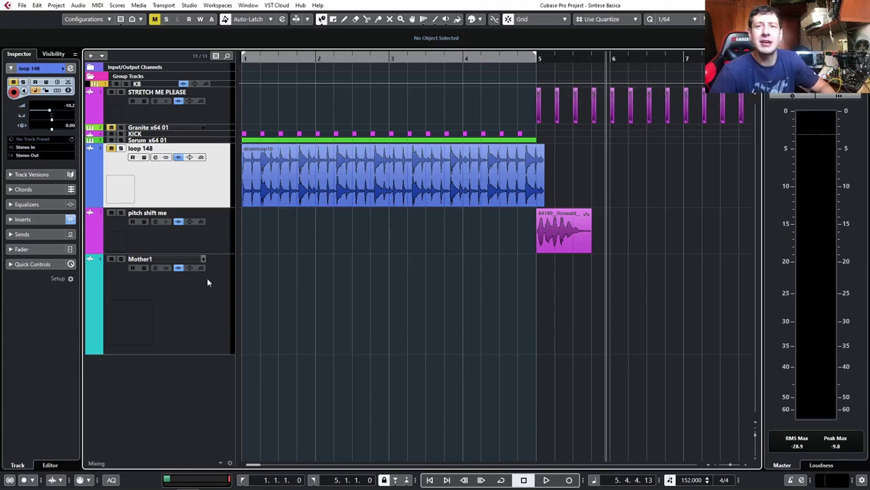
{"action": "left_click_drag", "start_coordinate": [222, 207], "coordinate": [226, 243]}
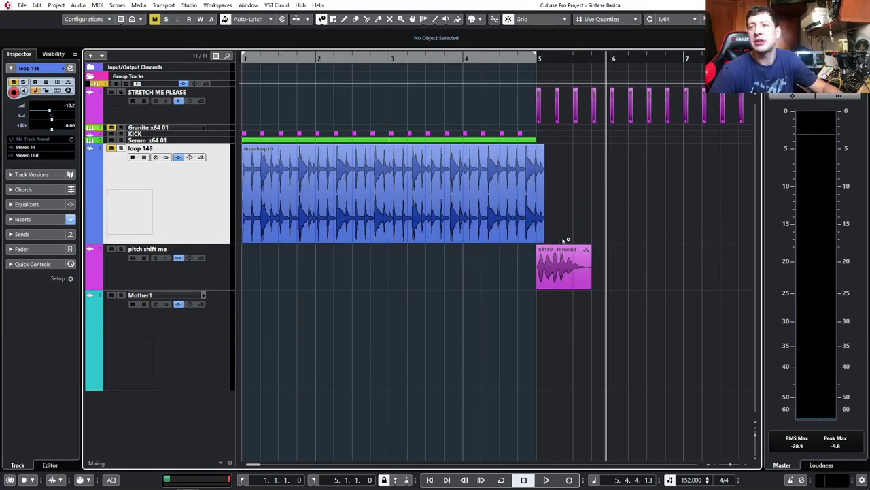
Time-stretch the drumloop10 clip on the loop 148 track to end at bar 5 and check its hits against the grid.
{"action": "scroll", "coordinate": [397, 248], "scroll_direction": "up", "scroll_amount": 2}
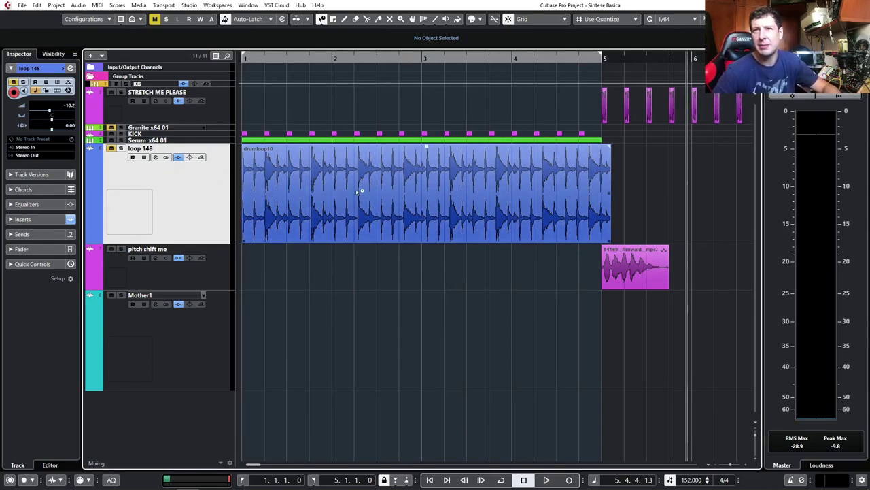
{"action": "scroll", "coordinate": [348, 218], "scroll_direction": "up", "scroll_amount": 2}
{"action": "scroll", "coordinate": [348, 218], "scroll_direction": "left", "scroll_amount": 2}
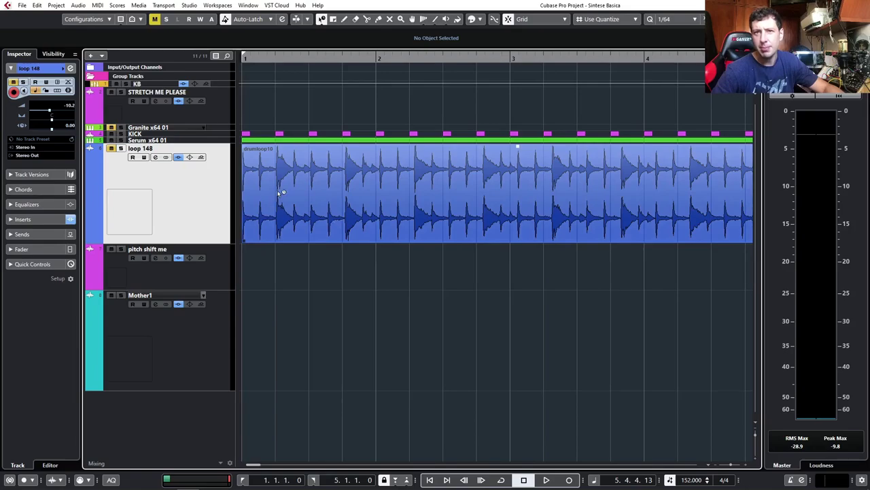
{"action": "scroll", "coordinate": [414, 210], "scroll_direction": "right", "scroll_amount": 4}
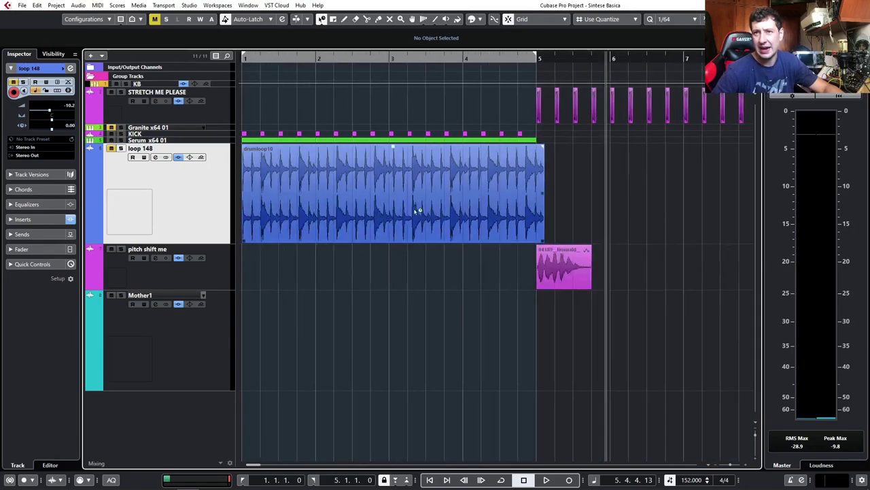
{"action": "left_click_drag", "start_coordinate": [561, 243], "coordinate": [544, 243]}
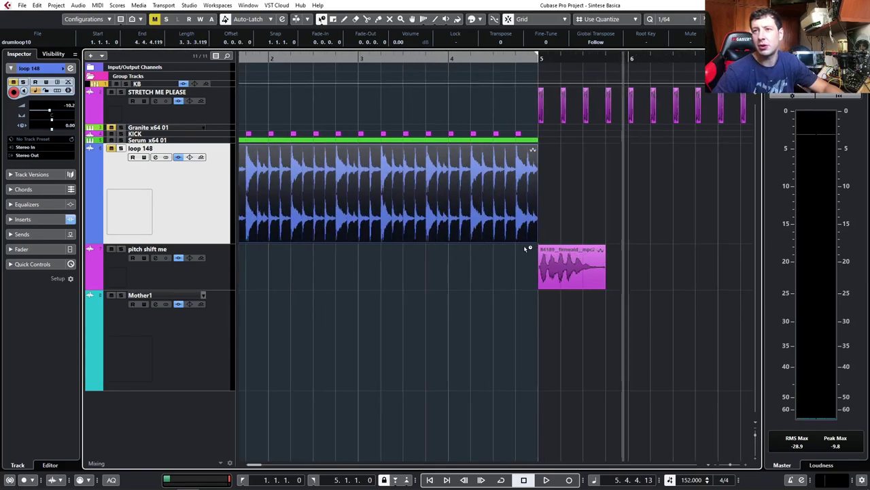
{"action": "scroll", "coordinate": [404, 231], "scroll_direction": "up", "scroll_amount": 6, "text": "ctrl"}
{"action": "scroll", "coordinate": [386, 235], "scroll_direction": "up", "scroll_amount": 6, "text": "ctrl"}
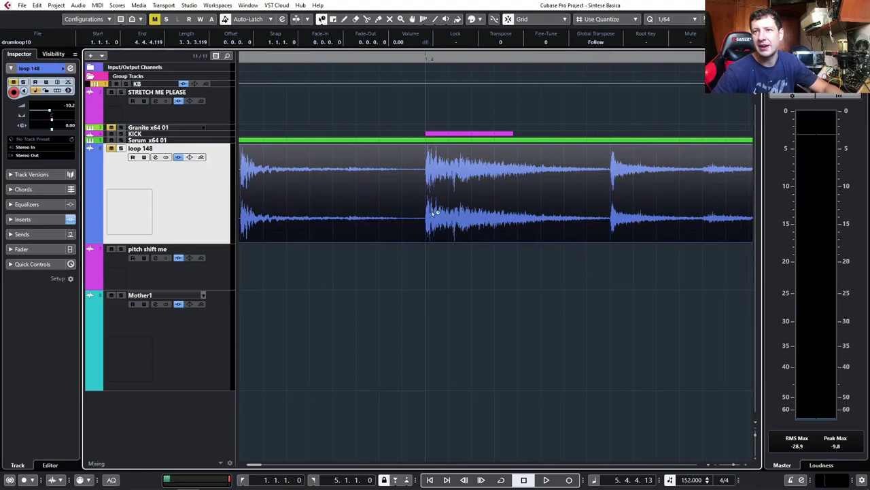
{"action": "scroll", "coordinate": [428, 187], "scroll_direction": "up", "scroll_amount": 5, "text": "ctrl"}
{"action": "scroll", "coordinate": [427, 187], "scroll_direction": "down", "scroll_amount": 7, "text": "ctrl"}
{"action": "scroll", "coordinate": [428, 185], "scroll_direction": "down", "scroll_amount": 12, "text": "ctrl"}
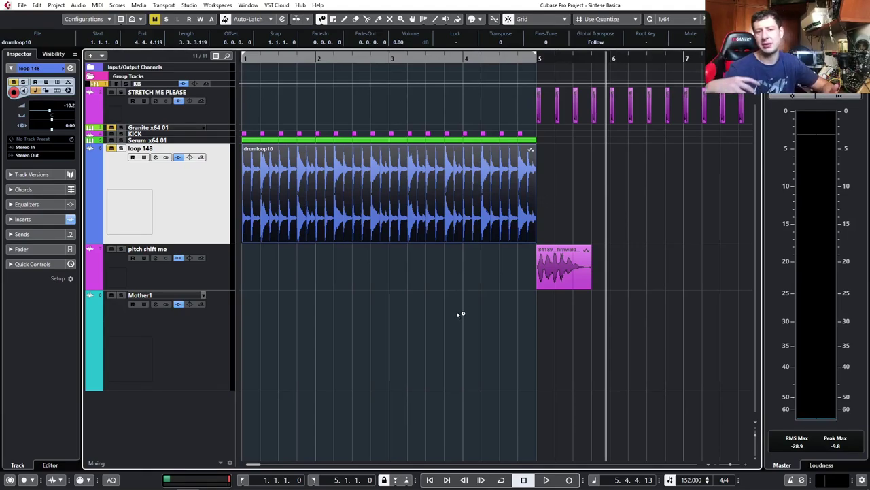
Return to normal object selection and open the Glitch2 insert of the STRETCH ME PLEASE track, placing its window clear of the track list.
{"action": "key", "text": "1"}
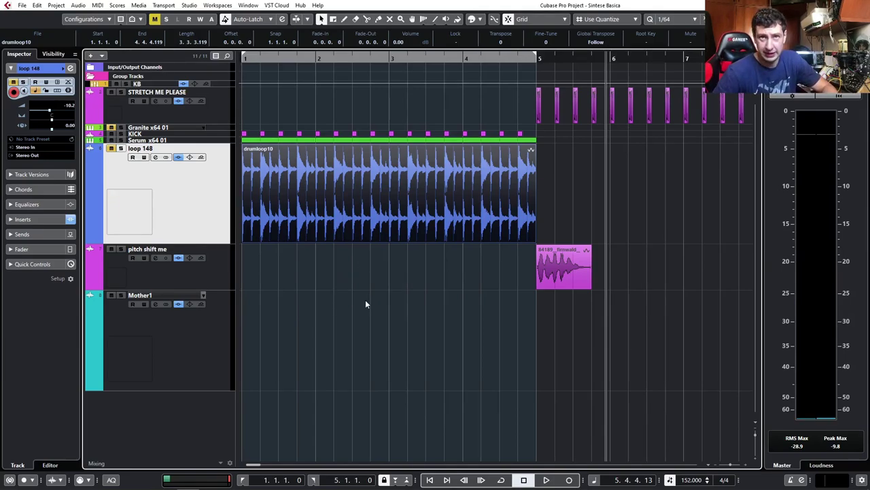
{"action": "key", "text": "g"}
{"action": "key", "text": "g"}
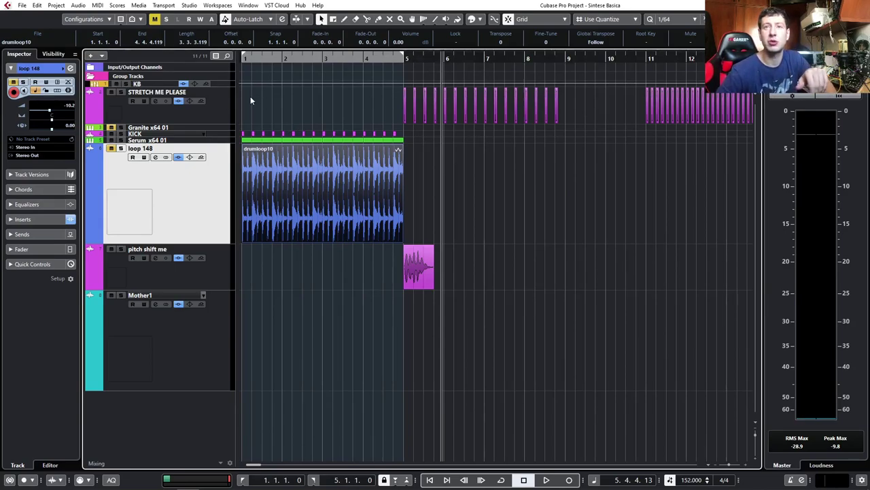
{"action": "left_click", "coordinate": [219, 116]}
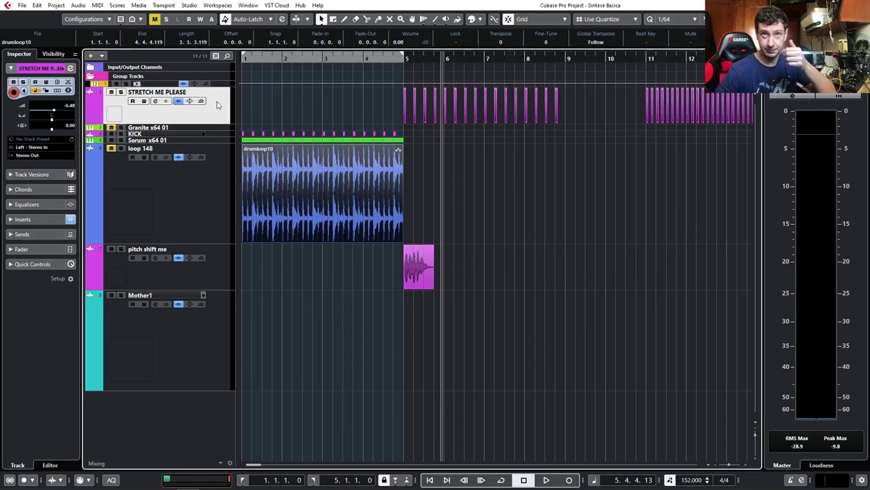
{"action": "left_click", "coordinate": [156, 101]}
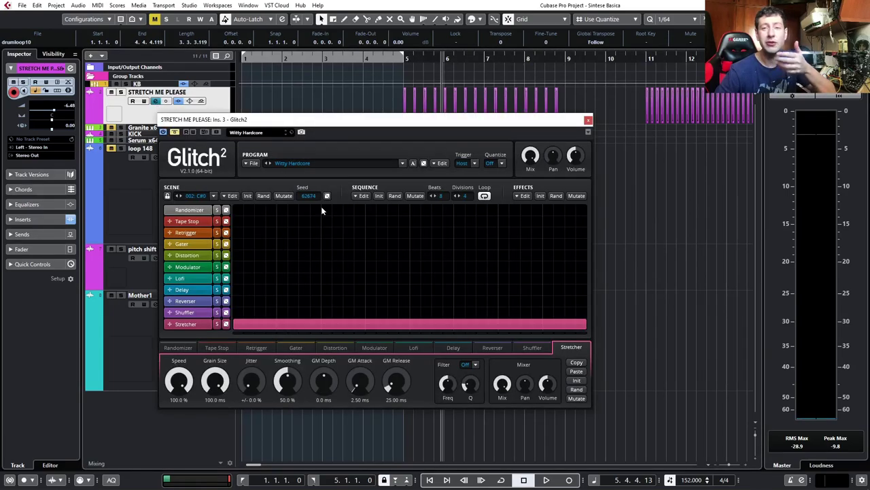
{"action": "left_click_drag", "start_coordinate": [426, 128], "coordinate": [458, 142]}
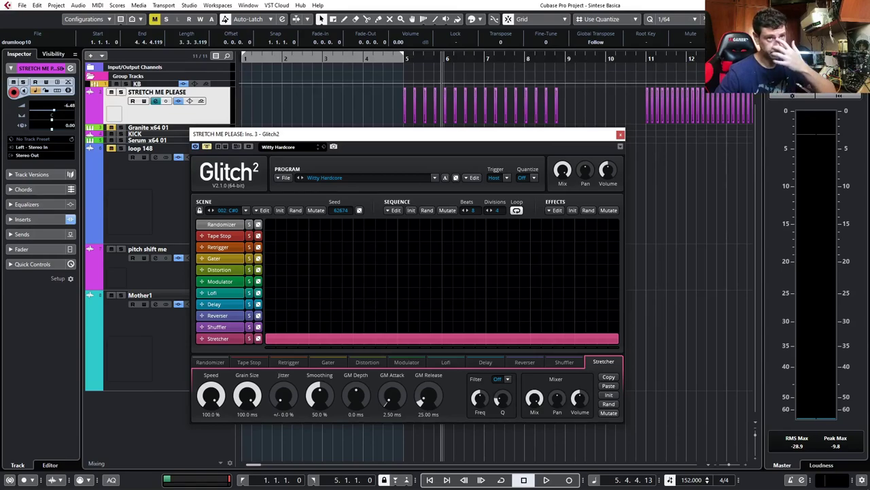
{"action": "left_click_drag", "start_coordinate": [317, 140], "coordinate": [396, 138]}
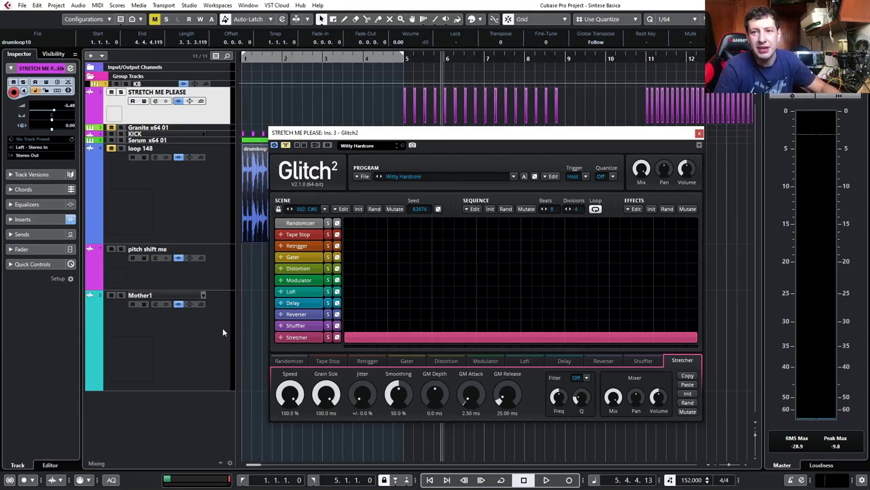
Set the Glitch2 Stretcher's Grain Size to 1.0 ms.
{"action": "left_click_drag", "start_coordinate": [325, 394], "coordinate": [325, 442]}
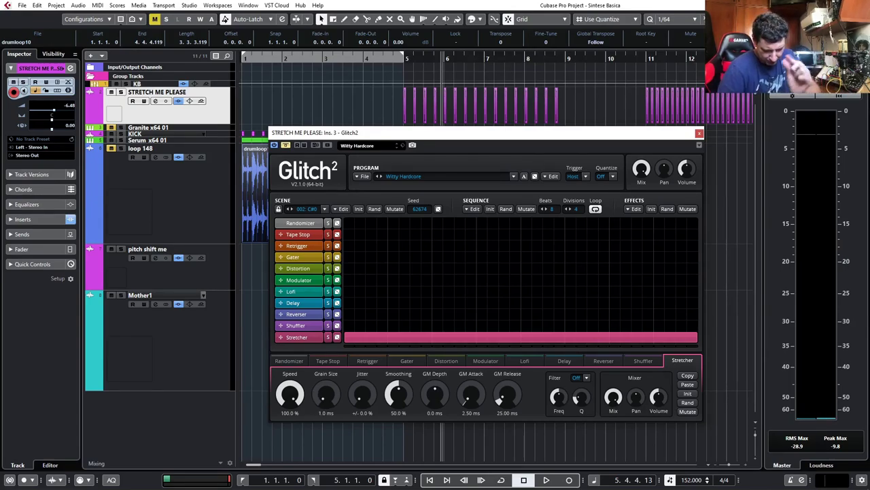
Sweep the Stretcher's Grain Size up to 100.0 ms and back down to 26.7 ms, placing the Glitch2 window below the clips.
{"action": "left_click_drag", "start_coordinate": [328, 400], "coordinate": [328, 367]}
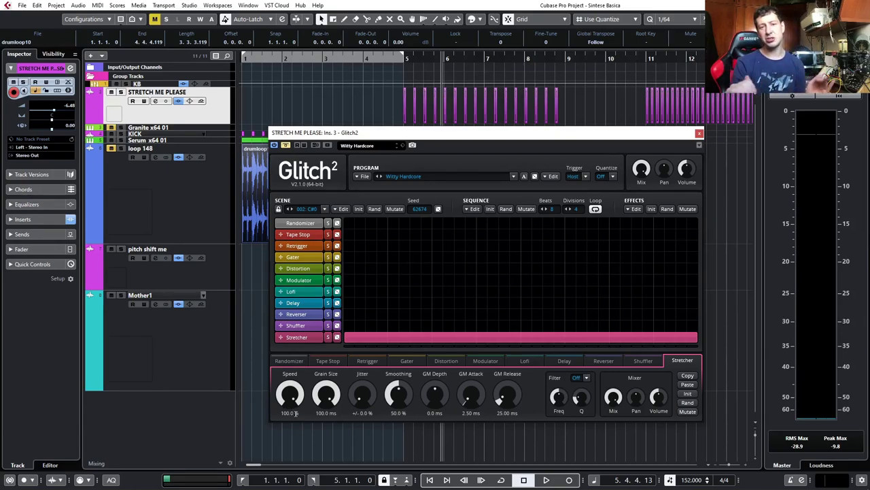
{"action": "left_click_drag", "start_coordinate": [323, 407], "coordinate": [322, 442]}
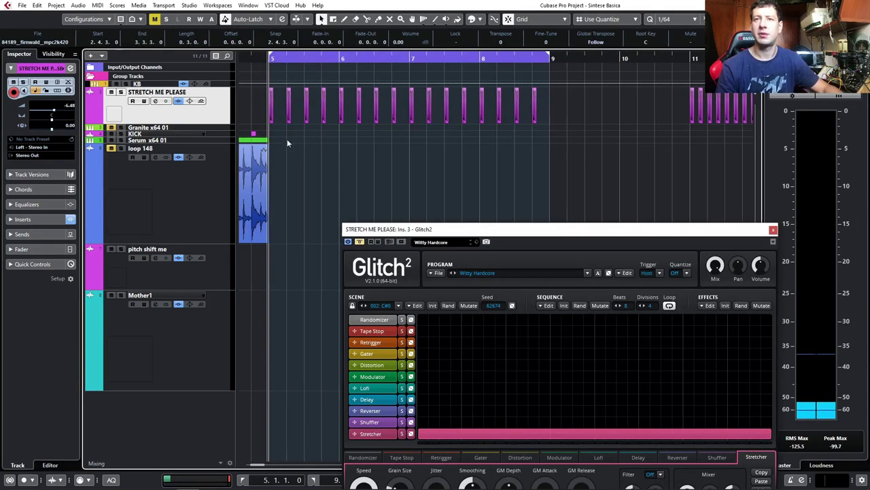
{"action": "key", "text": "h"}
{"action": "left_click_drag", "start_coordinate": [455, 231], "coordinate": [443, 138]}
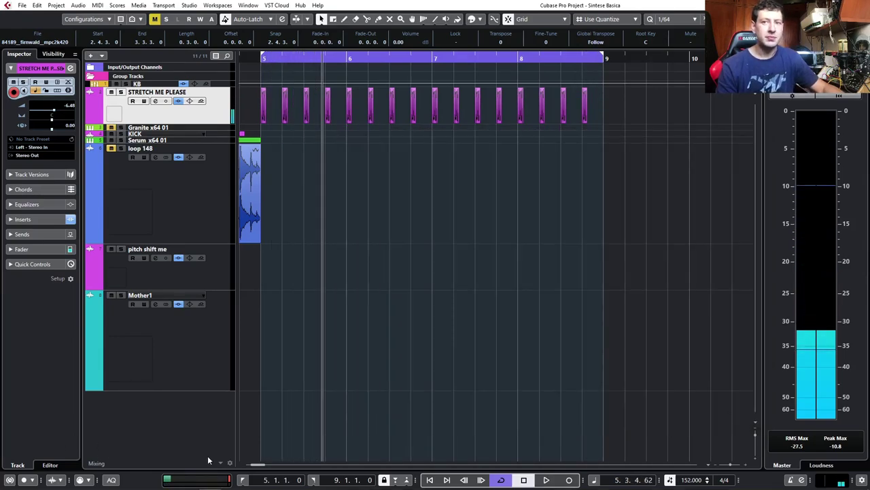
{"action": "left_click", "coordinate": [210, 454]}
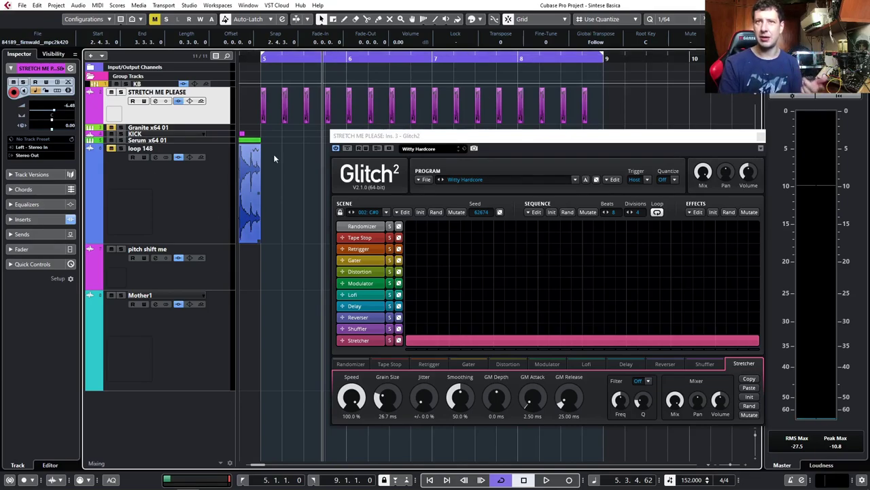
Examine the spacing of the clip groups starting at bars 5, 11, 17 and 23 on the STRETCH ME PLEASE track.
{"action": "scroll", "coordinate": [273, 153], "scroll_direction": "up", "scroll_amount": 3, "text": "ctrl"}
{"action": "scroll", "coordinate": [306, 139], "scroll_direction": "down", "scroll_amount": 2, "text": "ctrl"}
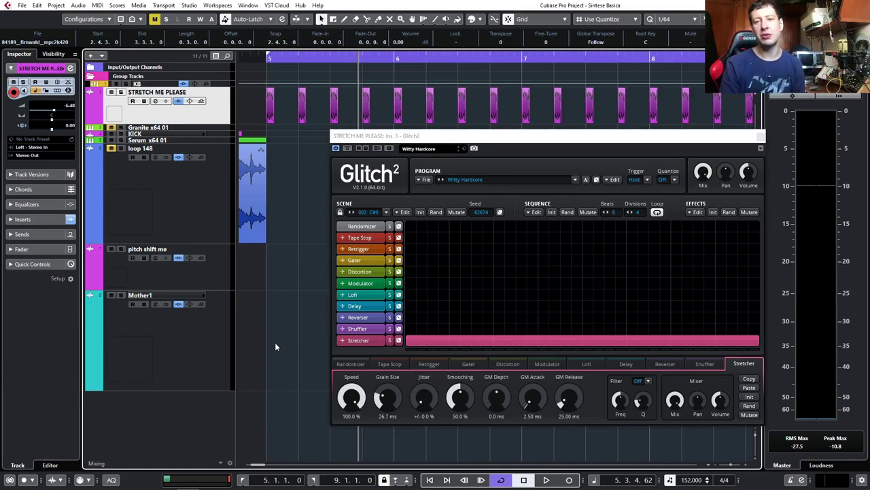
{"action": "scroll", "coordinate": [309, 161], "scroll_direction": "down", "scroll_amount": 5, "text": "ctrl"}
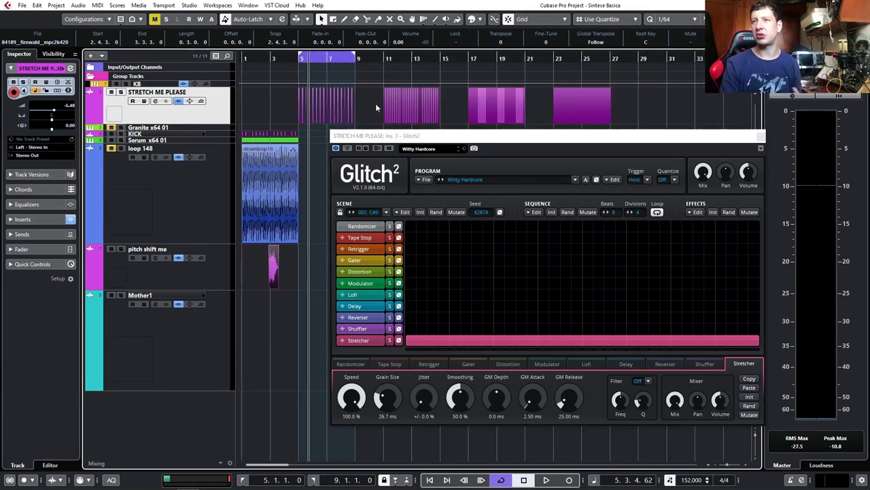
{"action": "scroll", "coordinate": [372, 105], "scroll_direction": "up", "scroll_amount": 6, "text": "ctrl"}
{"action": "scroll", "coordinate": [392, 121], "scroll_direction": "up", "scroll_amount": 8, "text": "ctrl"}
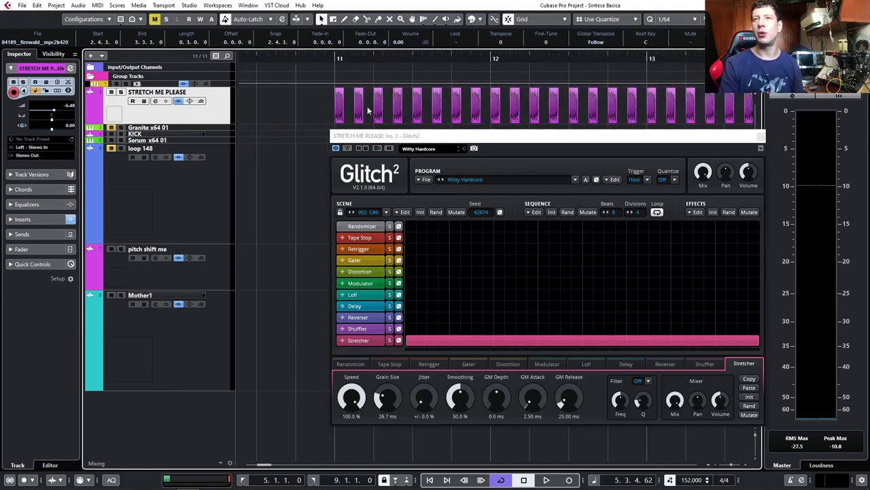
{"action": "scroll", "coordinate": [513, 116], "scroll_direction": "down", "scroll_amount": 6, "text": "ctrl"}
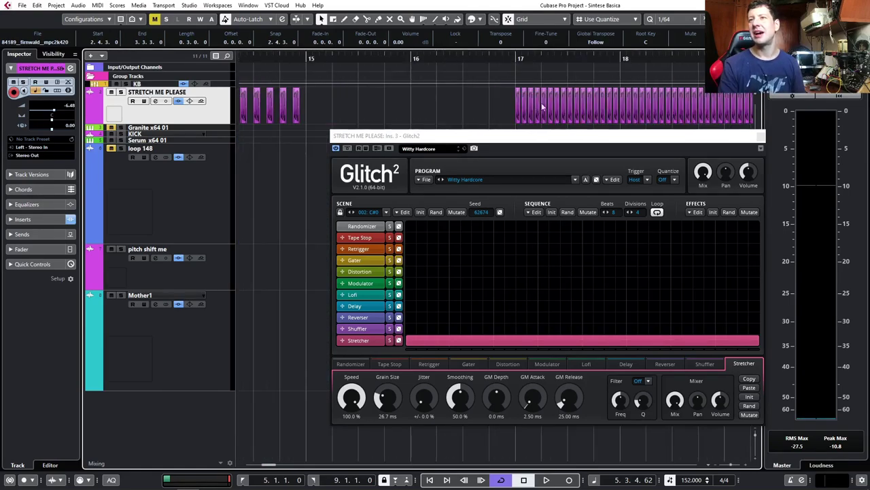
{"action": "scroll", "coordinate": [577, 112], "scroll_direction": "up", "scroll_amount": 3, "text": "ctrl"}
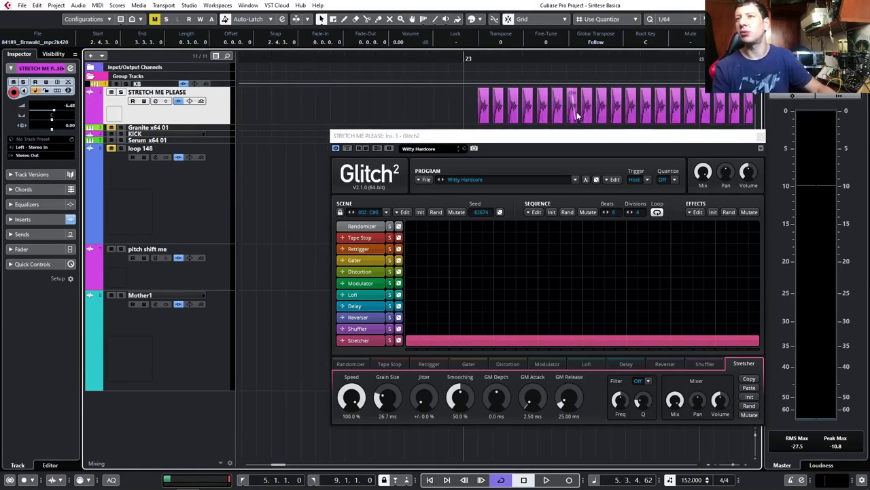
{"action": "scroll", "coordinate": [466, 96], "scroll_direction": "down", "scroll_amount": 2, "text": "ctrl"}
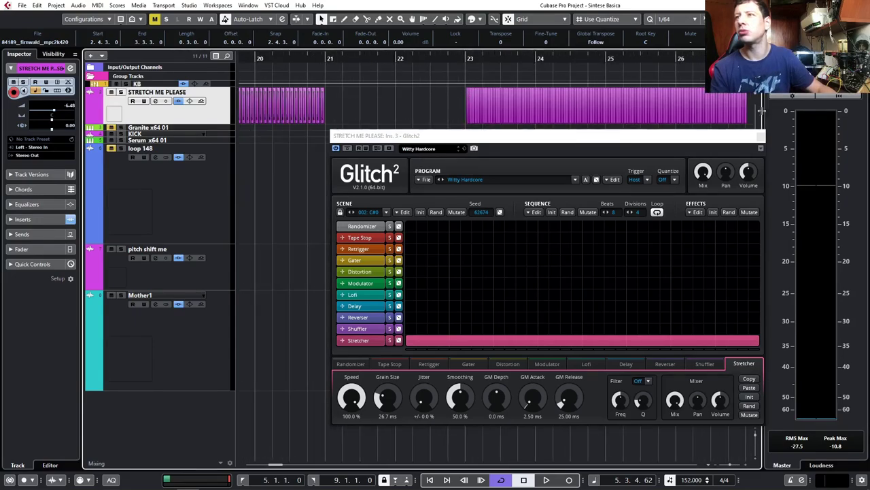
{"action": "scroll", "coordinate": [741, 107], "scroll_direction": "down", "scroll_amount": 2, "text": "ctrl"}
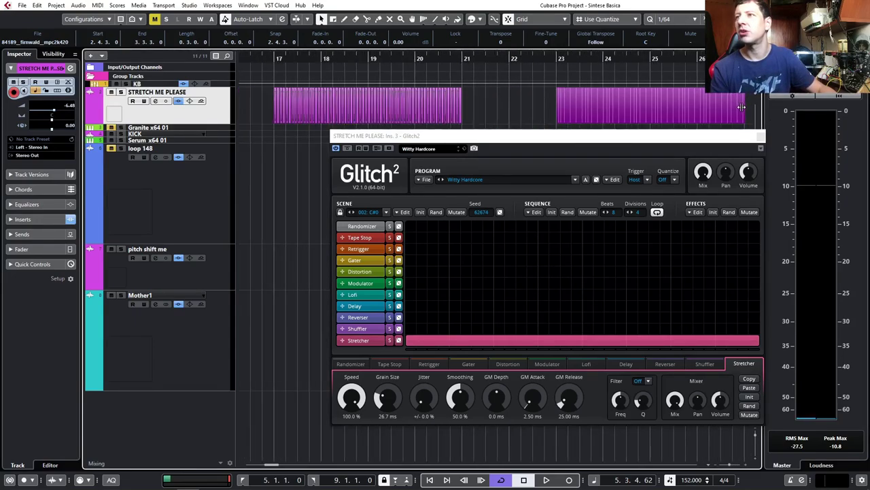
Select the clip group at bar 23 and compare its density with the bar 17 group against a 1/16 grid.
{"action": "scroll", "coordinate": [748, 113], "scroll_direction": "right", "scroll_amount": 2, "text": "shift"}
{"action": "left_click_drag", "start_coordinate": [703, 107], "coordinate": [425, 111]}
{"action": "scroll", "coordinate": [436, 104], "scroll_direction": "up", "scroll_amount": 8, "text": "ctrl"}
{"action": "scroll", "coordinate": [401, 110], "scroll_direction": "down", "scroll_amount": 4, "text": "ctrl"}
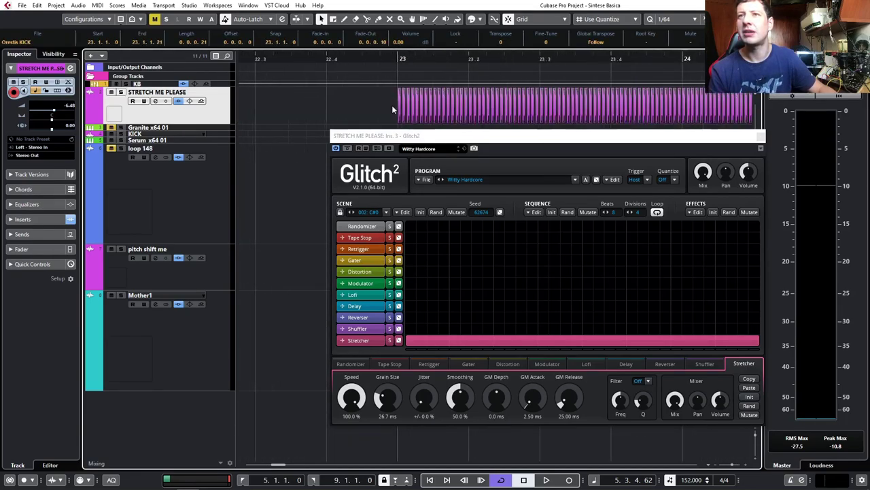
{"action": "scroll", "coordinate": [398, 112], "scroll_direction": "left", "scroll_amount": 3, "text": "shift"}
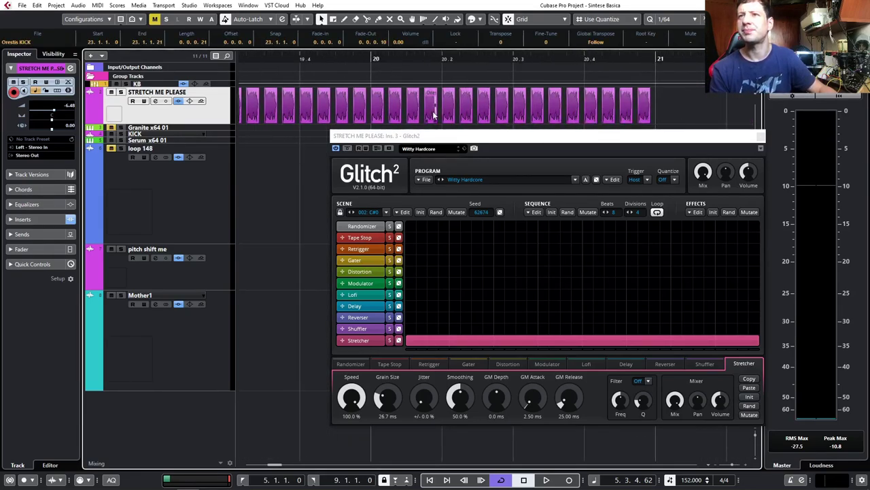
{"action": "scroll", "coordinate": [434, 114], "scroll_direction": "down", "scroll_amount": 2, "text": "ctrl"}
{"action": "scroll", "coordinate": [434, 114], "scroll_direction": "left", "scroll_amount": 3, "text": "shift"}
{"action": "scroll", "coordinate": [453, 88], "scroll_direction": "up", "scroll_amount": 4, "text": "ctrl"}
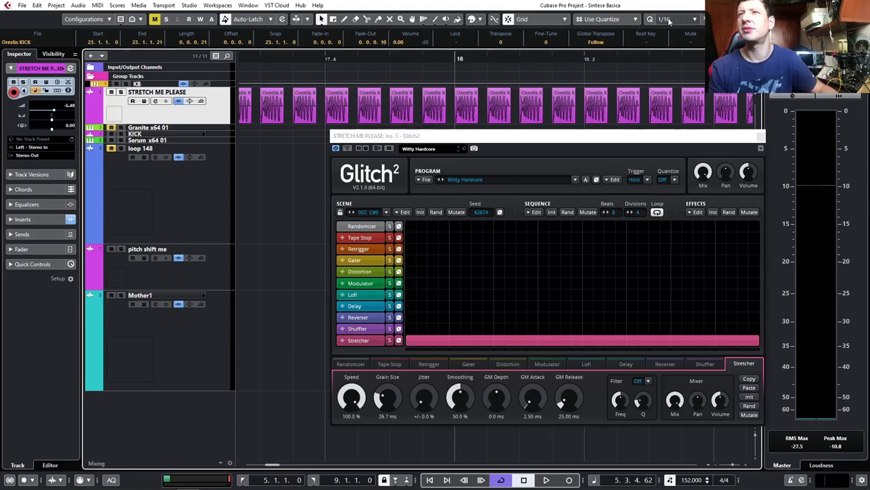
{"action": "scroll", "coordinate": [611, 71], "scroll_direction": "down", "scroll_amount": 7}
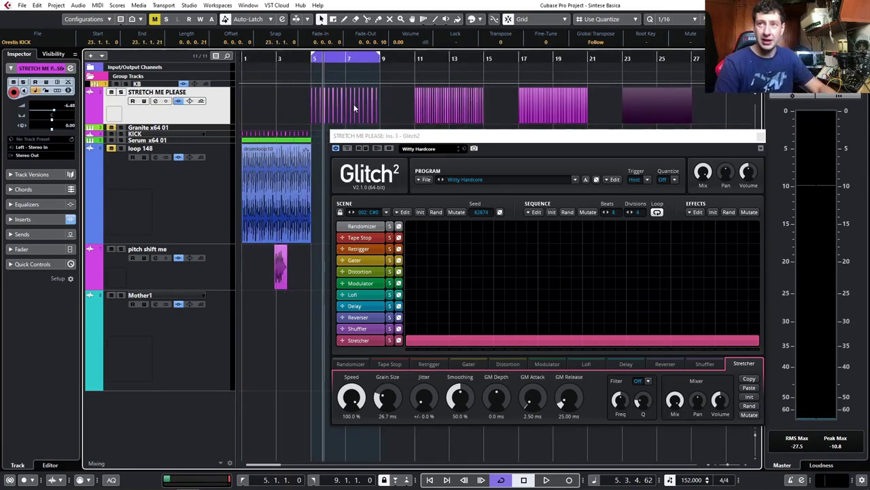
Select the STRETCH ME PLEASE clips from bar 11 to bar 15 and set the locators to that range.
{"action": "key", "text": "h"}
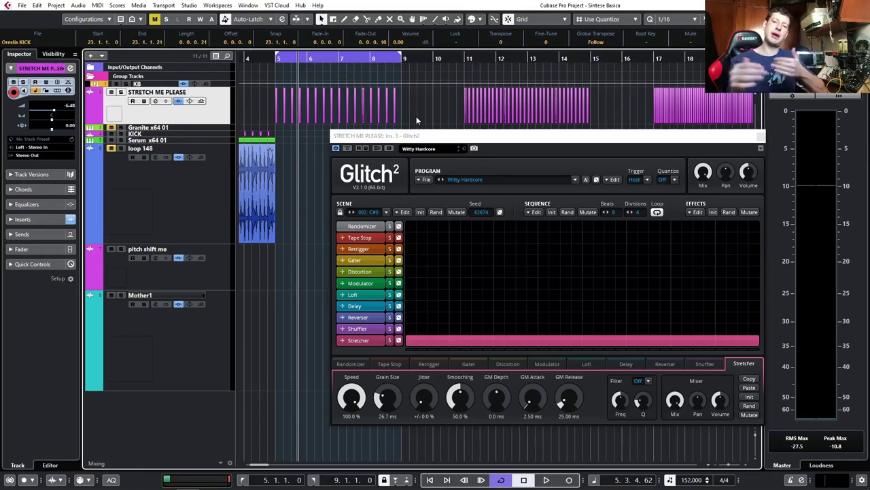
{"action": "left_click", "coordinate": [356, 401]}
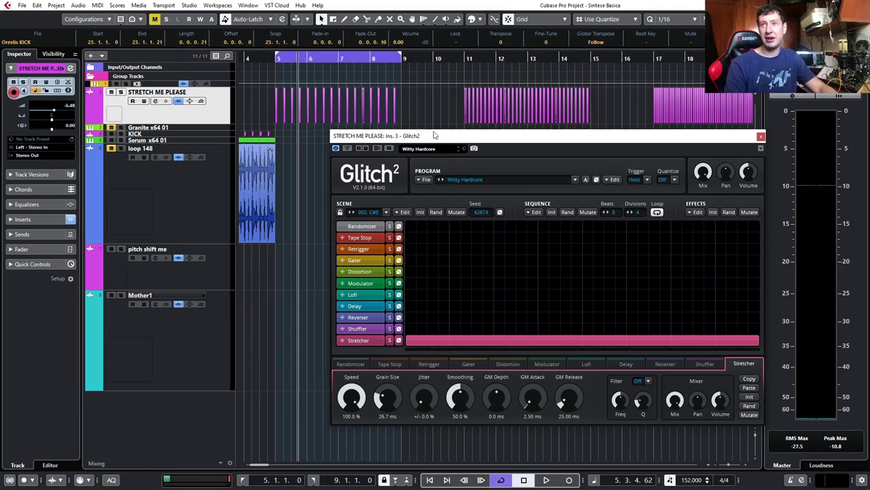
{"action": "left_click_drag", "start_coordinate": [640, 120], "coordinate": [403, 132]}
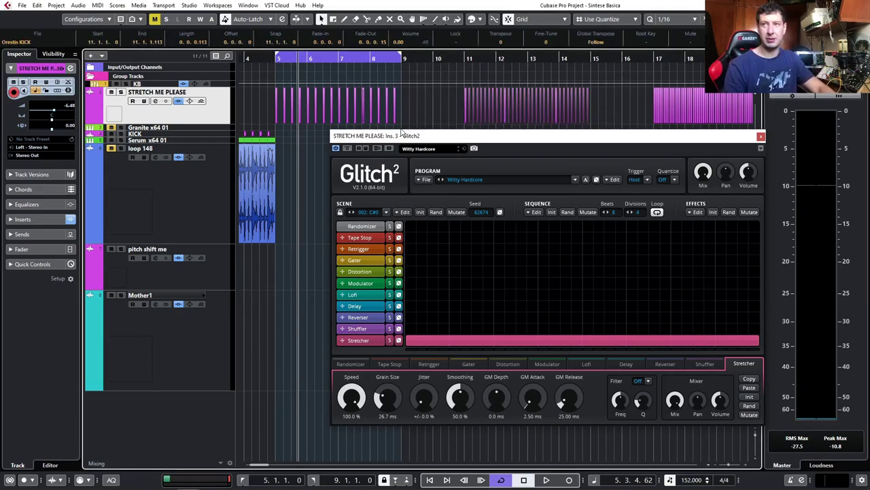
{"action": "key", "text": "p"}
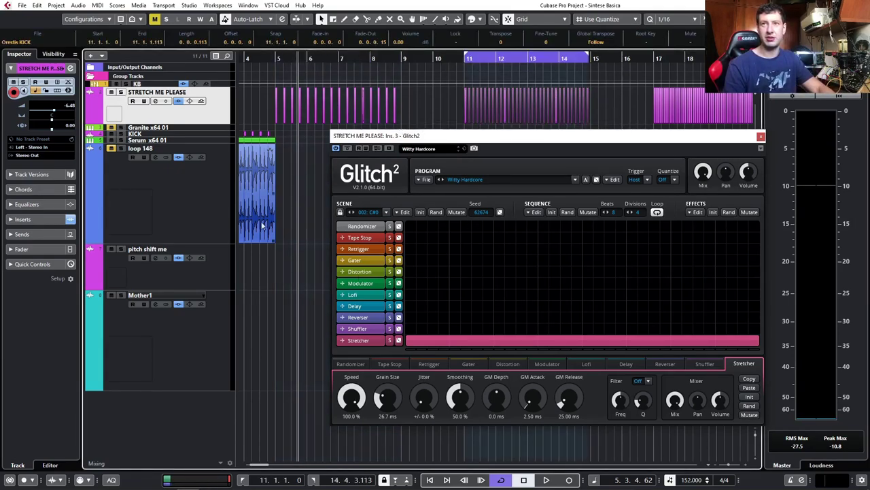
Close the Glitch2 window and place a one-bar Serum_x64 01 part at bar 15 on its own track.
{"action": "left_click", "coordinate": [228, 140]}
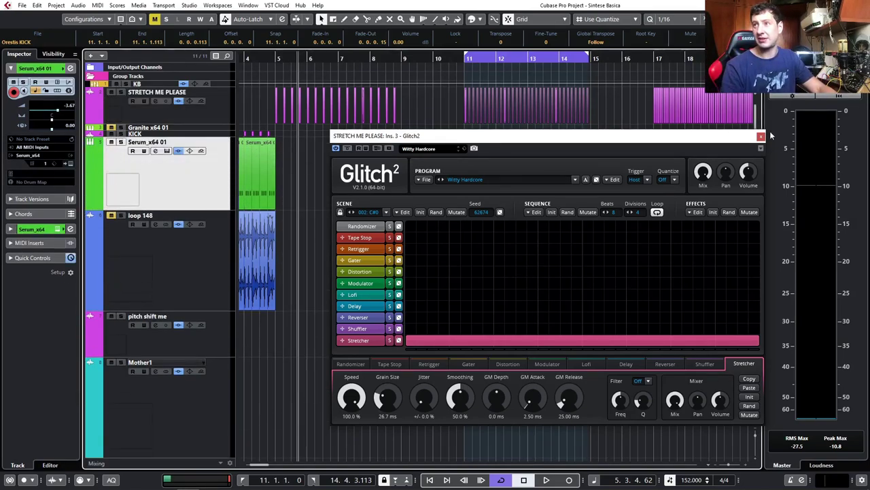
{"action": "left_click", "coordinate": [761, 136]}
{"action": "key", "text": "g"}
{"action": "key", "text": "g"}
{"action": "left_click_drag", "start_coordinate": [293, 193], "coordinate": [450, 187]}
{"action": "key", "text": "h"}
{"action": "key", "text": "h"}
{"action": "key", "text": "h"}
{"action": "key", "text": "h"}
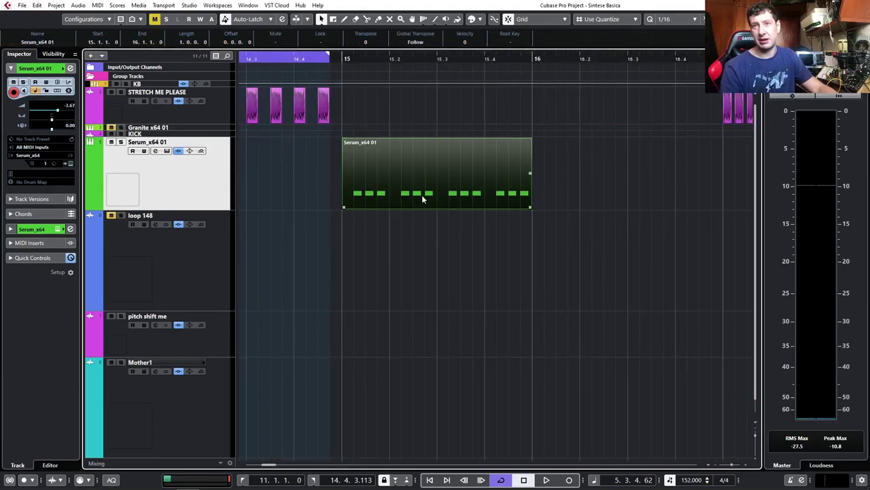
Open the bar 15 part in the Key Editor with 1/64 quantize and lengthen all its D0 notes to 0.0.1.0.
{"action": "double_click", "coordinate": [422, 181]}
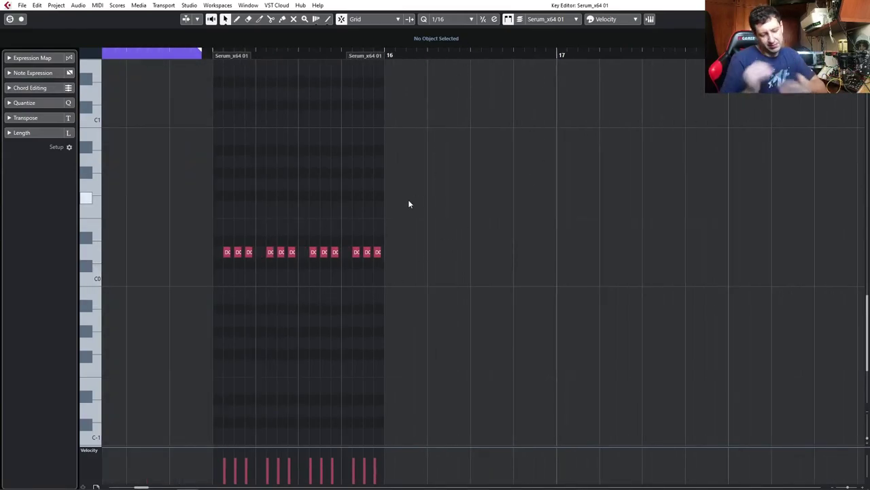
{"action": "scroll", "coordinate": [441, 22], "scroll_direction": "down", "scroll_amount": 2}
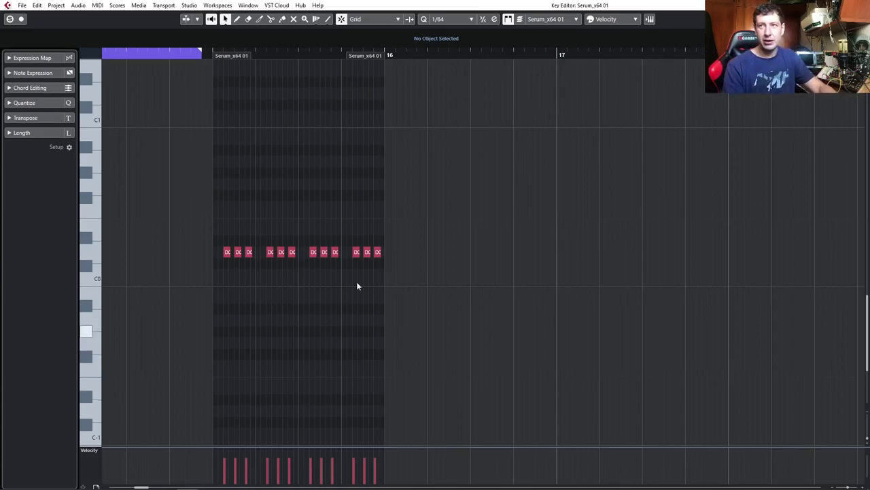
{"action": "scroll", "coordinate": [361, 248], "scroll_direction": "up", "scroll_amount": 2}
{"action": "scroll", "coordinate": [435, 245], "scroll_direction": "left", "scroll_amount": 3}
{"action": "left_click_drag", "start_coordinate": [674, 249], "coordinate": [398, 255]}
{"action": "scroll", "coordinate": [334, 259], "scroll_direction": "up", "scroll_amount": 3}
{"action": "left_click", "coordinate": [382, 253]}
{"action": "scroll", "coordinate": [501, 267], "scroll_direction": "down", "scroll_amount": 4}
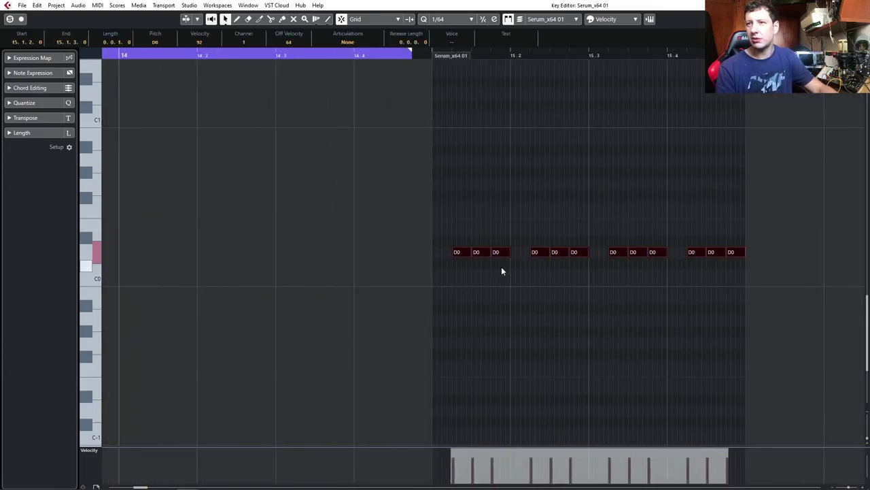
Delete the D0 notes after the first one and shorten the remaining note to 0.0.0.28.
{"action": "scroll", "coordinate": [501, 267], "scroll_direction": "right", "scroll_amount": 3}
{"action": "left_click_drag", "start_coordinate": [576, 217], "coordinate": [229, 258]}
{"action": "key", "text": "Delete"}
{"action": "scroll", "coordinate": [229, 254], "scroll_direction": "up", "scroll_amount": 3}
{"action": "left_click_drag", "start_coordinate": [258, 257], "coordinate": [214, 253]}
Duplicate the short D0 note at consecutive 1/64 positions, filling the part from 15.1.2 to its end.
{"action": "left_click_drag", "start_coordinate": [223, 253], "coordinate": [280, 254]}
{"action": "left_click", "coordinate": [292, 255]}
{"action": "left_click_drag", "start_coordinate": [377, 251], "coordinate": [342, 254]}
{"action": "key", "text": "ctrl+a"}
{"action": "left_click_drag", "start_coordinate": [207, 254], "coordinate": [430, 253]}
{"action": "scroll", "coordinate": [479, 257], "scroll_direction": "right", "scroll_amount": 3}
{"action": "left_click_drag", "start_coordinate": [632, 250], "coordinate": [363, 259]}
{"action": "left_click_drag", "start_coordinate": [361, 256], "coordinate": [609, 250]}
{"action": "scroll", "coordinate": [592, 257], "scroll_direction": "down", "scroll_amount": 1}
{"action": "scroll", "coordinate": [613, 258], "scroll_direction": "right", "scroll_amount": 2}
{"action": "left_click_drag", "start_coordinate": [552, 257], "coordinate": [591, 253]}
{"action": "scroll", "coordinate": [590, 254], "scroll_direction": "down", "scroll_amount": 2}
{"action": "key", "text": "h"}
{"action": "key", "text": "h"}
{"action": "key", "text": "h"}
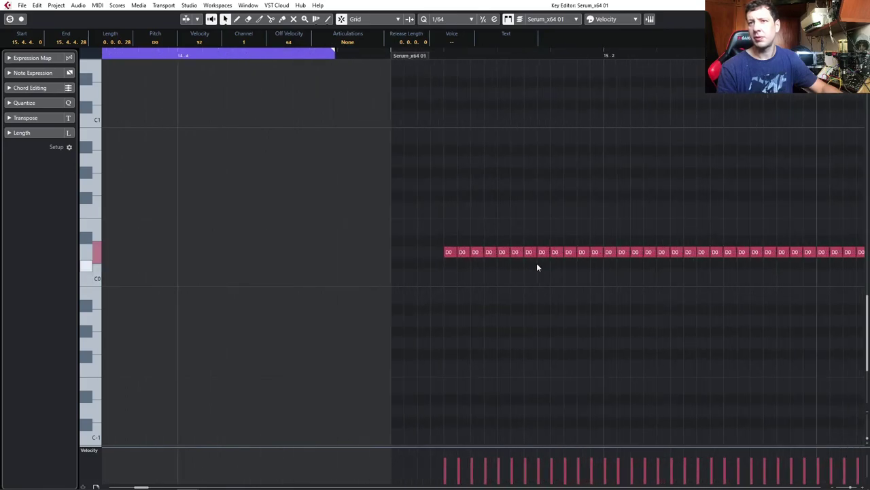
Copy short D0 notes into the empty space at the part's start so the run begins at 15.1.1.0, then select all notes.
{"action": "left_click_drag", "start_coordinate": [507, 262], "coordinate": [373, 253]}
{"action": "scroll", "coordinate": [374, 252], "scroll_direction": "down", "scroll_amount": 3}
{"action": "left_click_drag", "start_coordinate": [738, 193], "coordinate": [343, 251]}
{"action": "key", "text": "ctrl+a"}
{"action": "key", "text": "h"}
{"action": "key", "text": "h"}
{"action": "key", "text": "h"}
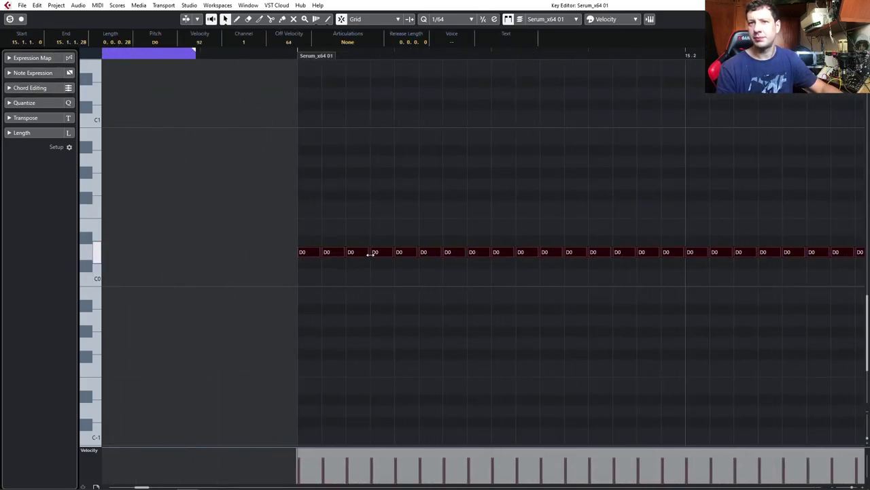
Close the Key Editor and play back the Serum_x64 01 part at bar 15.
{"action": "key", "text": "Return"}
{"action": "scroll", "coordinate": [560, 214], "scroll_direction": "down", "scroll_amount": 2}
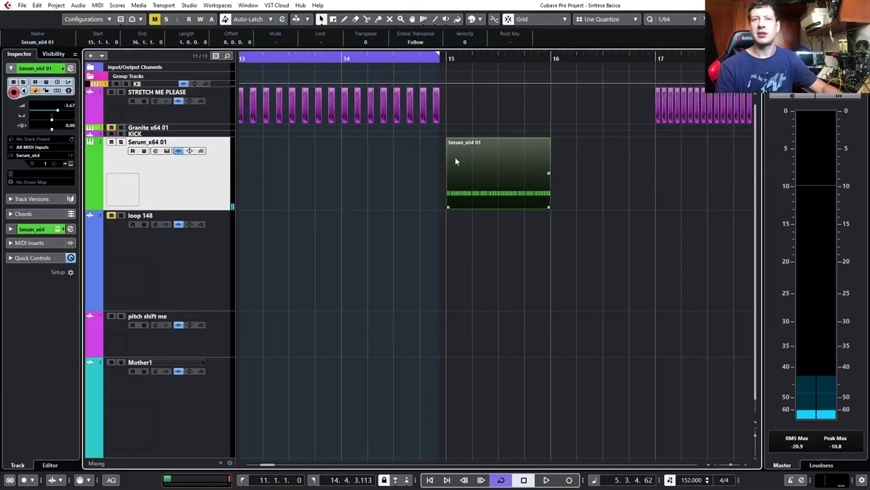
{"action": "scroll", "coordinate": [456, 87], "scroll_direction": "up", "scroll_amount": 1}
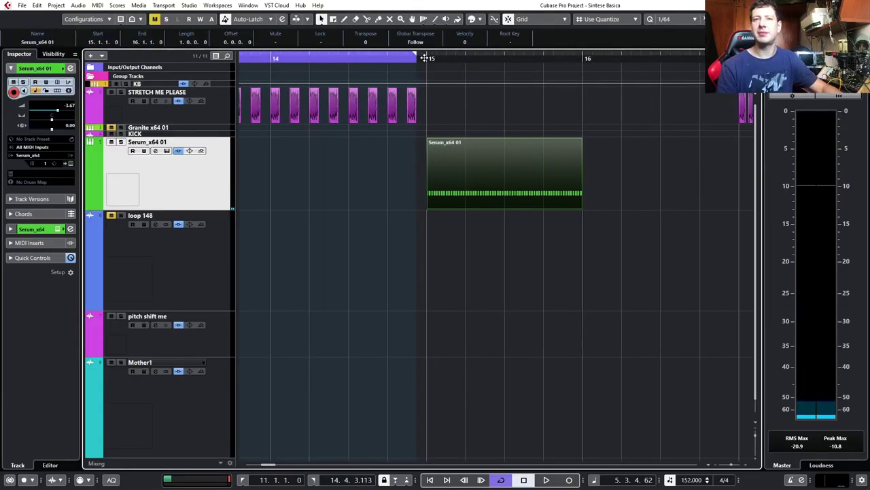
{"action": "key", "text": "space"}
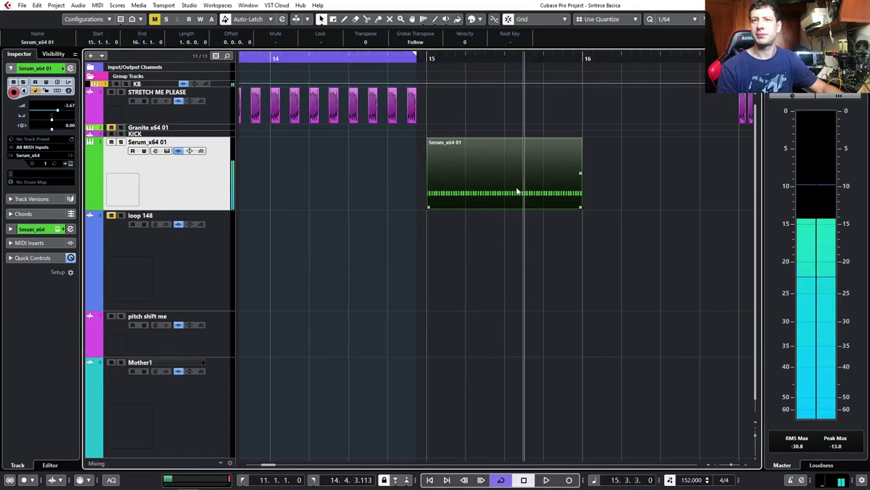
Reopen the bar 15 part, shorten all its D0 notes to 0.0.0.9 and return to the project.
{"action": "double_click", "coordinate": [517, 192]}
{"action": "key", "text": "g"}
{"action": "left_click_drag", "start_coordinate": [782, 227], "coordinate": [224, 291]}
{"action": "key", "text": "h"}
{"action": "left_click_drag", "start_coordinate": [291, 252], "coordinate": [283, 252]}
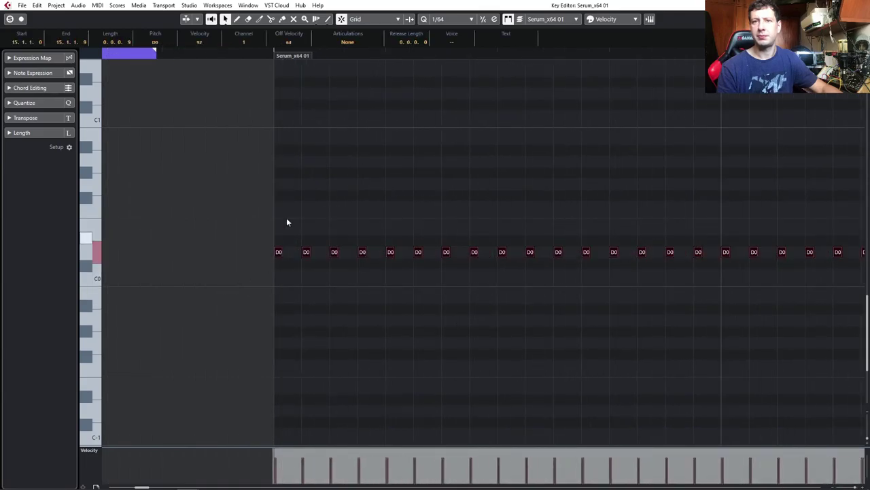
{"action": "key", "text": "g"}
{"action": "key", "text": "g"}
{"action": "key", "text": "g"}
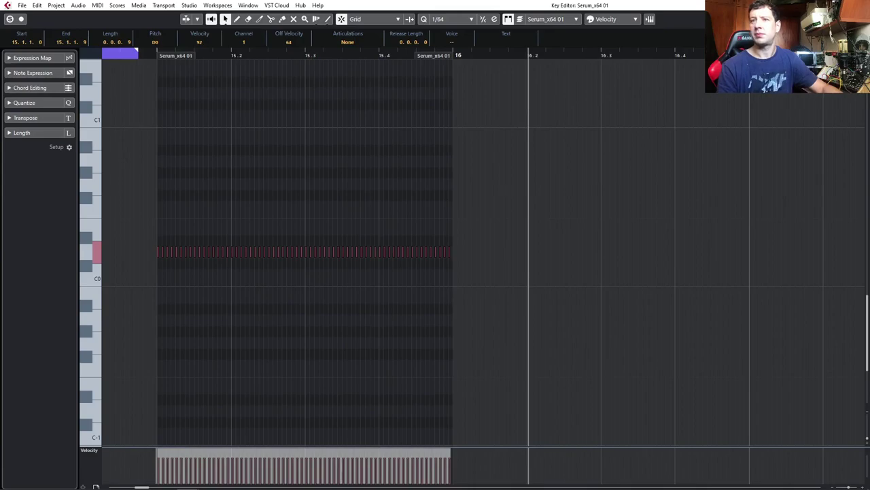
{"action": "key", "text": "Return"}
Deselect the part, open Glitch2 on insert 4 of the Serum_x64 01 track and reposition its window.
{"action": "left_click", "coordinate": [355, 232]}
{"action": "left_click", "coordinate": [166, 151]}
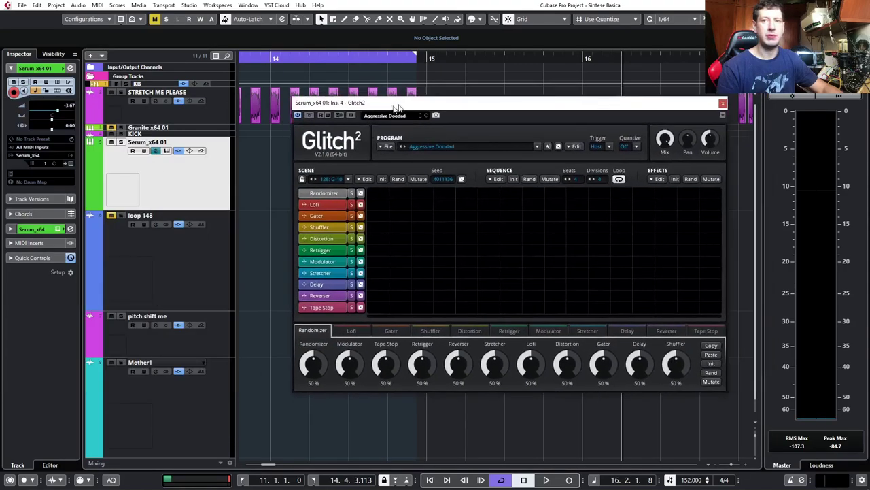
{"action": "left_click_drag", "start_coordinate": [367, 97], "coordinate": [211, 85]}
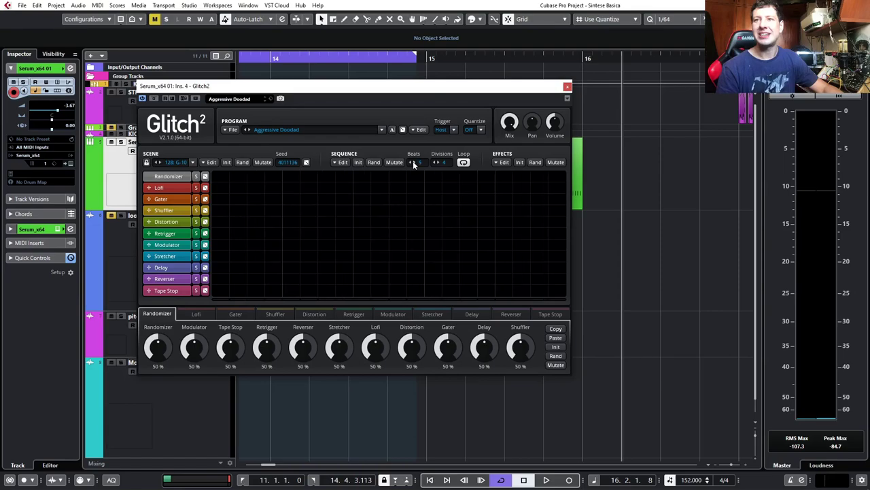
Set the Glitch2 sequence to 8 beats, fill the whole Stretcher lane with one block and move the window clear of the Serum part.
{"action": "left_click_drag", "start_coordinate": [215, 256], "coordinate": [565, 256]}
{"action": "left_click_drag", "start_coordinate": [495, 95], "coordinate": [389, 145]}
{"action": "scroll", "coordinate": [630, 193], "scroll_direction": "down", "scroll_amount": 1}
{"action": "scroll", "coordinate": [517, 253], "scroll_direction": "left", "scroll_amount": 1}
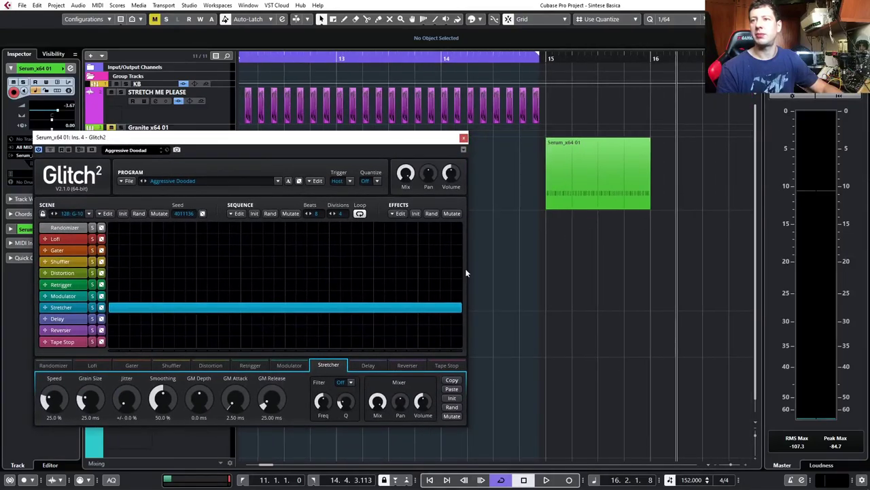
{"action": "left_click", "coordinate": [378, 345]}
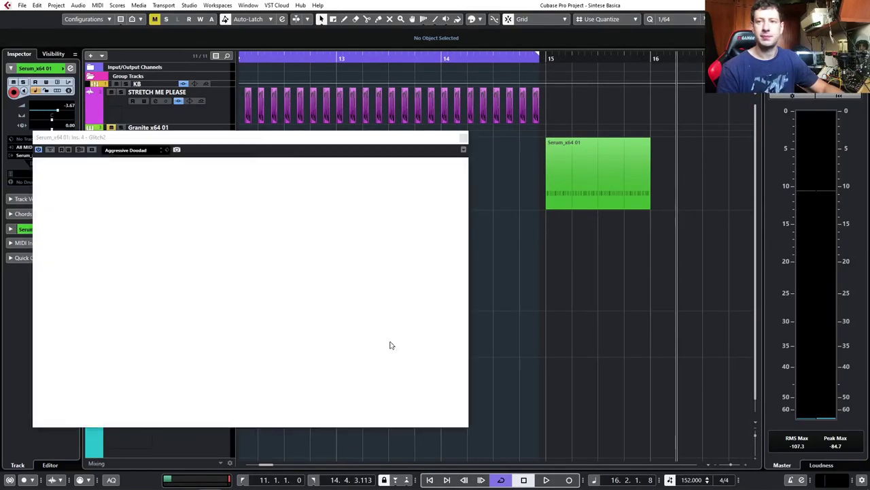
Set the Stretcher Speed to 100 %, play from bar 15 and loop the Serum_x64 01 part.
{"action": "left_click", "coordinate": [543, 59]}
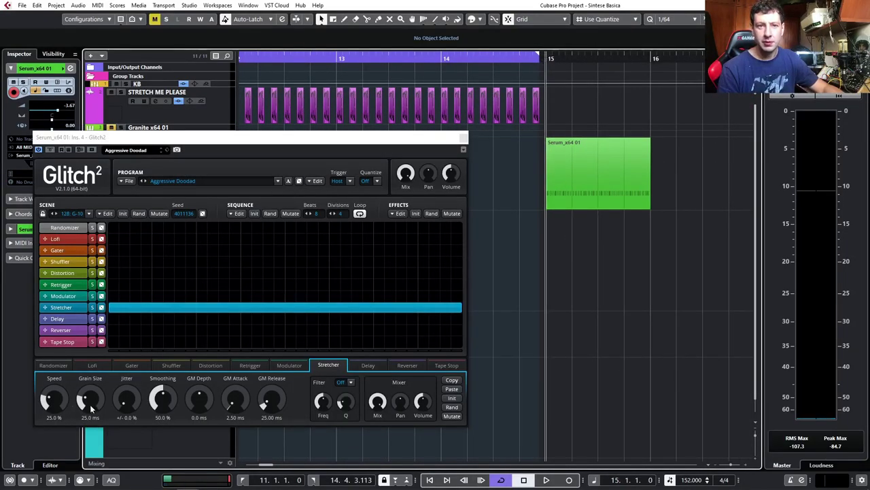
{"action": "left_click_drag", "start_coordinate": [54, 399], "coordinate": [54, 354]}
{"action": "key", "text": "space"}
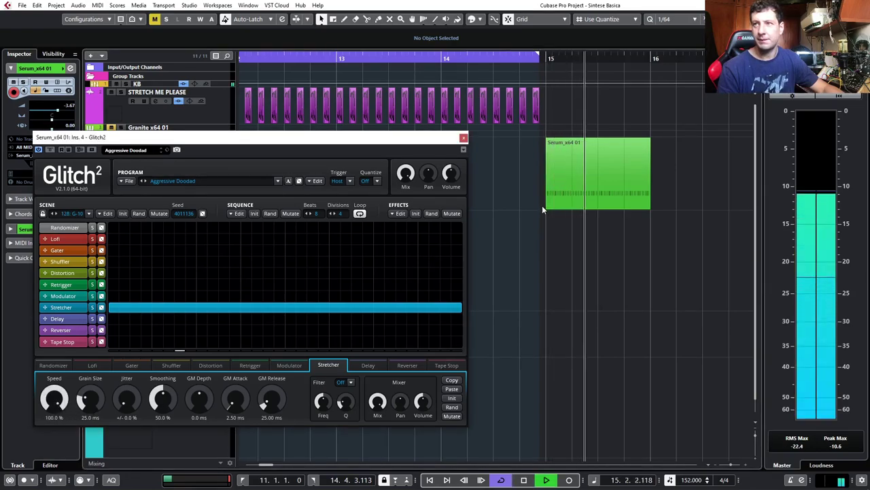
{"action": "left_click", "coordinate": [578, 169]}
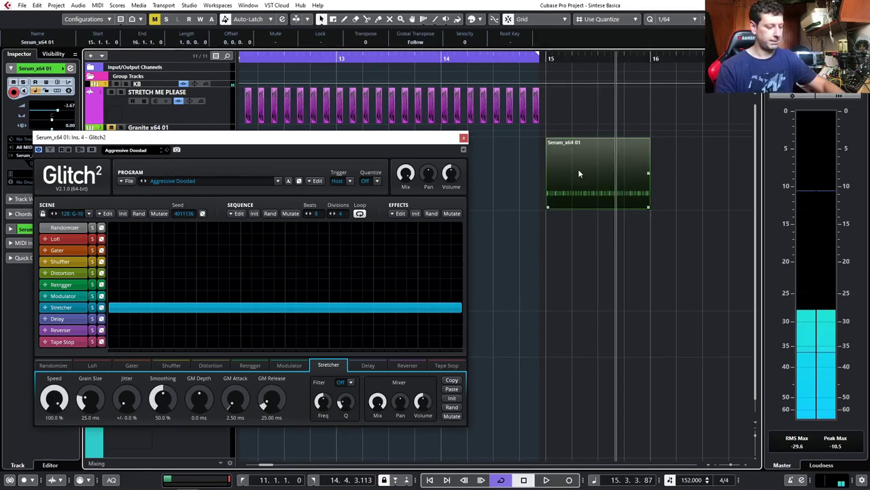
{"action": "key", "text": "p"}
Sweep the Stretcher Speed and Grain Size during playback, ending at 0.4 % and 4.2 ms, and stop and close Glitch2.
{"action": "left_click_drag", "start_coordinate": [55, 399], "coordinate": [54, 472]}
{"action": "left_click_drag", "start_coordinate": [81, 400], "coordinate": [81, 348]}
{"action": "left_click_drag", "start_coordinate": [55, 400], "coordinate": [91, 476]}
{"action": "left_click_drag", "start_coordinate": [62, 399], "coordinate": [62, 419]}
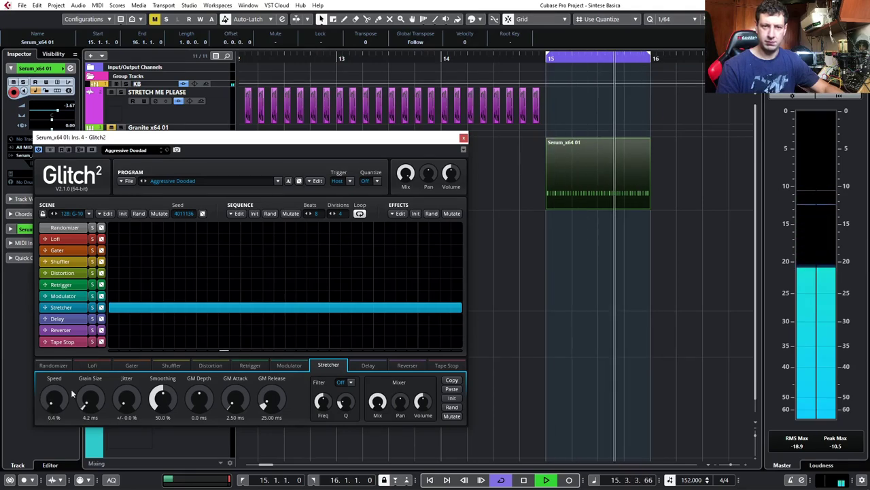
{"action": "key", "text": "space"}
{"action": "left_click", "coordinate": [635, 352]}
{"action": "left_click", "coordinate": [464, 137]}
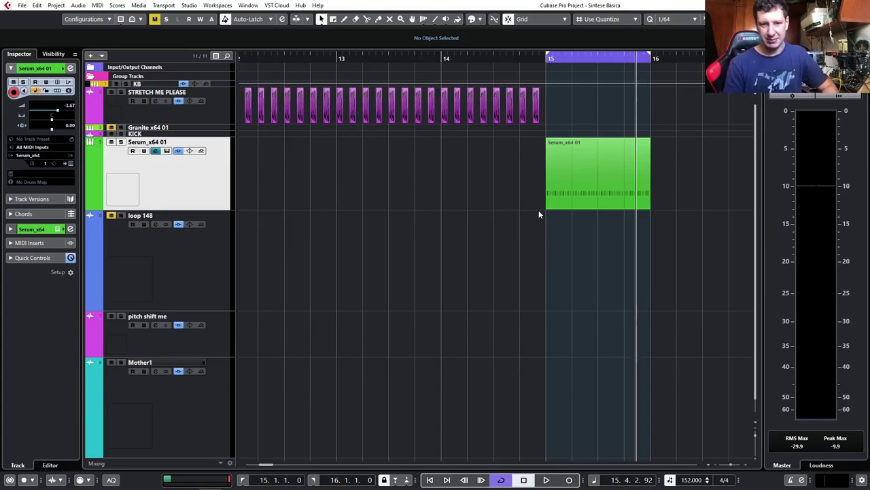
Set the loop range around the kick events in bars 11 to 14 and close the Serum track's Glitch2 window.
{"action": "scroll", "coordinate": [468, 177], "scroll_direction": "down", "scroll_amount": 1}
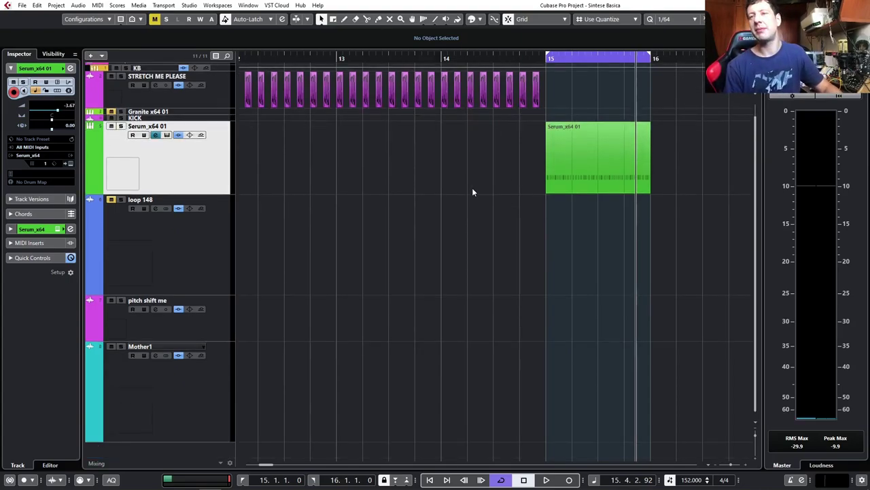
{"action": "key", "text": "alt+Tab"}
{"action": "key", "text": "g"}
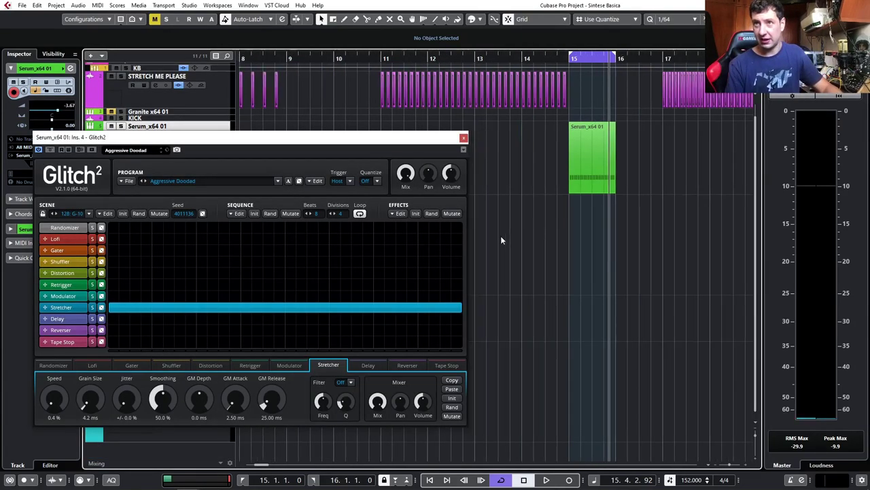
{"action": "left_click_drag", "start_coordinate": [591, 83], "coordinate": [300, 86]}
{"action": "key", "text": "p"}
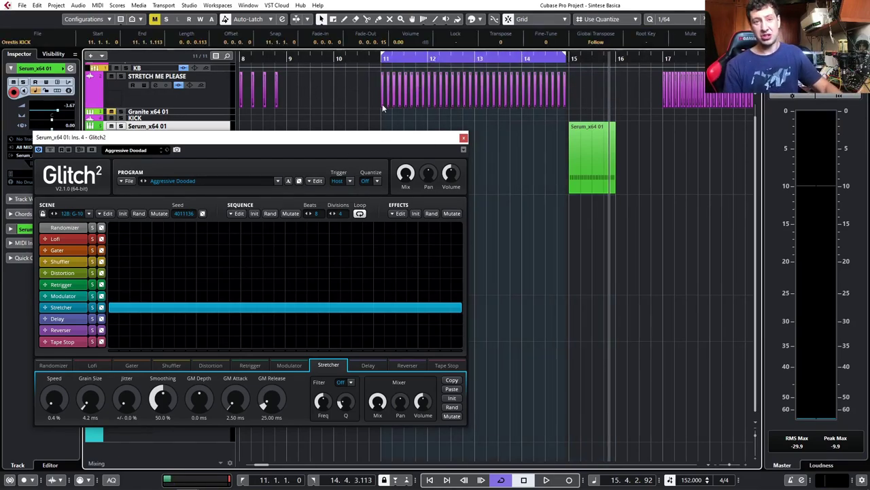
{"action": "left_click", "coordinate": [464, 138]}
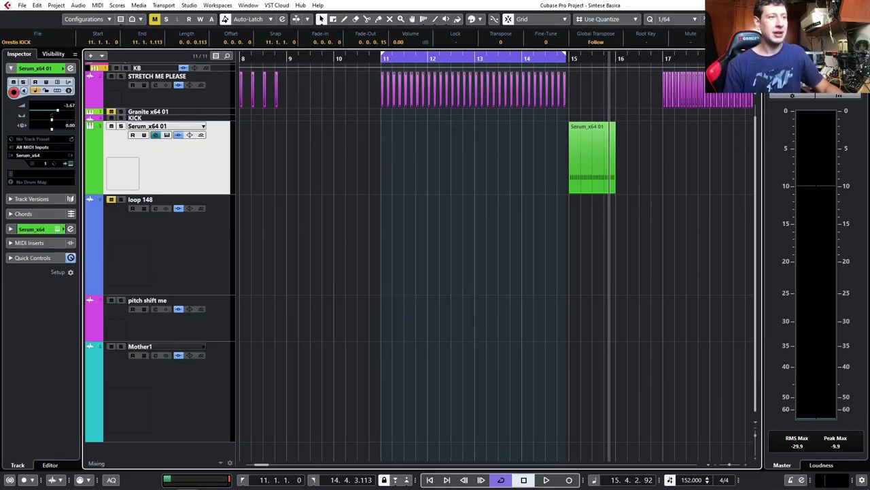
Open Glitch2 on insert 3 of STRETCH ME PLEASE and play from bar 11 while lowering the Stretcher Speed to 18.4 %.
{"action": "left_click", "coordinate": [198, 104]}
{"action": "left_click", "coordinate": [179, 84]}
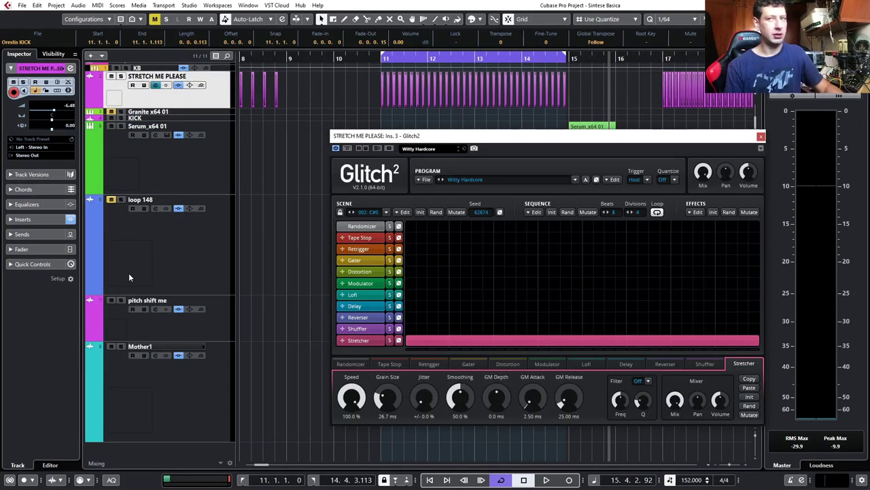
{"action": "left_click", "coordinate": [381, 57]}
{"action": "key", "text": "space"}
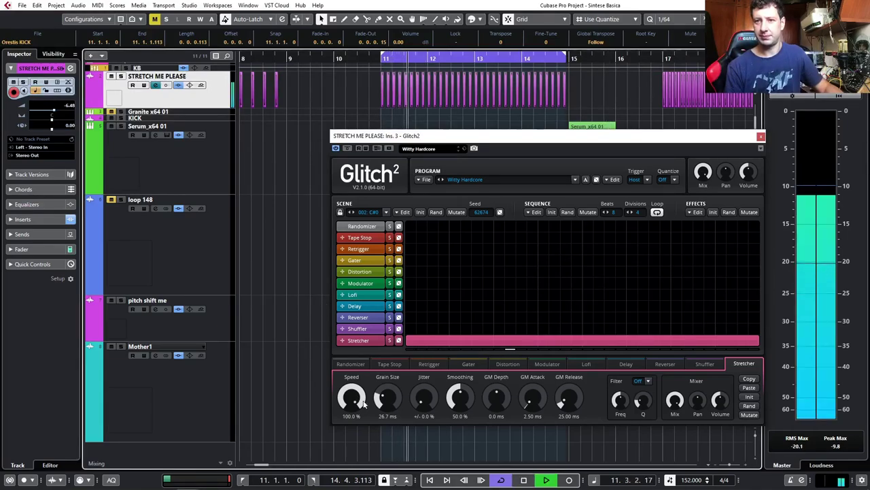
{"action": "left_click_drag", "start_coordinate": [354, 400], "coordinate": [367, 455]}
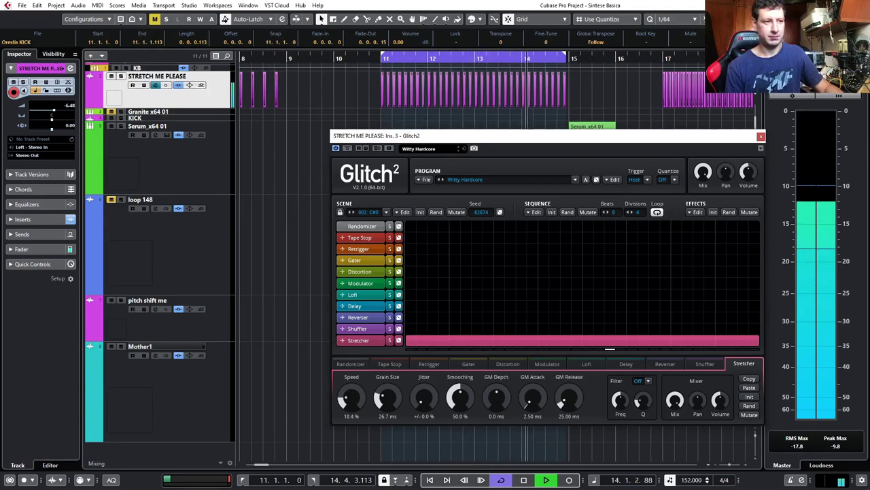
{"action": "key", "text": "space"}
{"action": "left_click", "coordinate": [409, 353]}
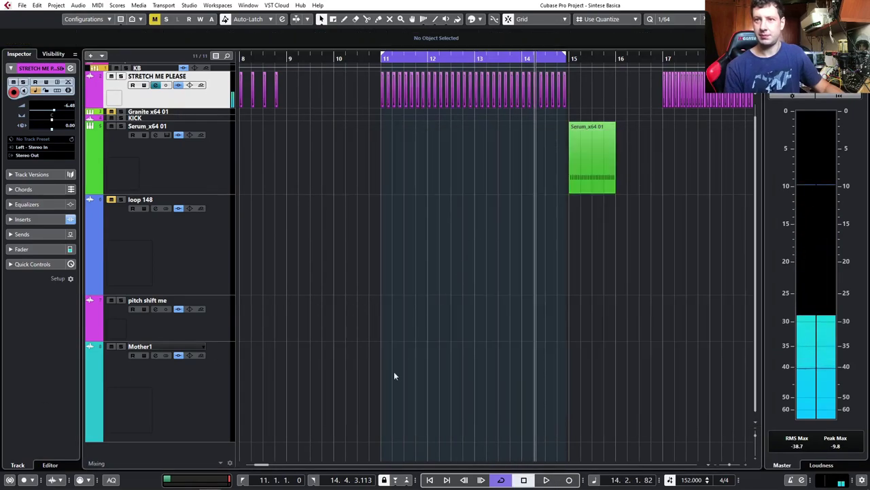
{"action": "left_click", "coordinate": [409, 353]}
Replay from bar 11 while sweeping the Stretcher Speed, ending with Speed at 100 % and Grain Size at 100 ms, and stop playback.
{"action": "left_click", "coordinate": [376, 59]}
{"action": "left_click_drag", "start_coordinate": [352, 399], "coordinate": [352, 340]}
{"action": "key", "text": "space"}
{"action": "left_click_drag", "start_coordinate": [351, 399], "coordinate": [351, 485]}
{"action": "left_click_drag", "start_coordinate": [387, 398], "coordinate": [352, 361]}
{"action": "left_click_drag", "start_coordinate": [387, 398], "coordinate": [387, 371]}
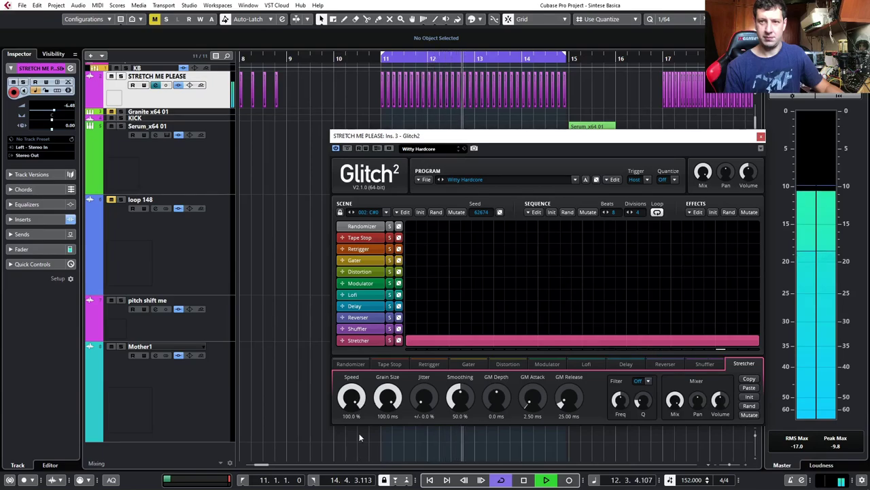
{"action": "left_click_drag", "start_coordinate": [351, 398], "coordinate": [351, 376]}
{"action": "key", "text": "space"}
{"action": "left_click", "coordinate": [761, 136]}
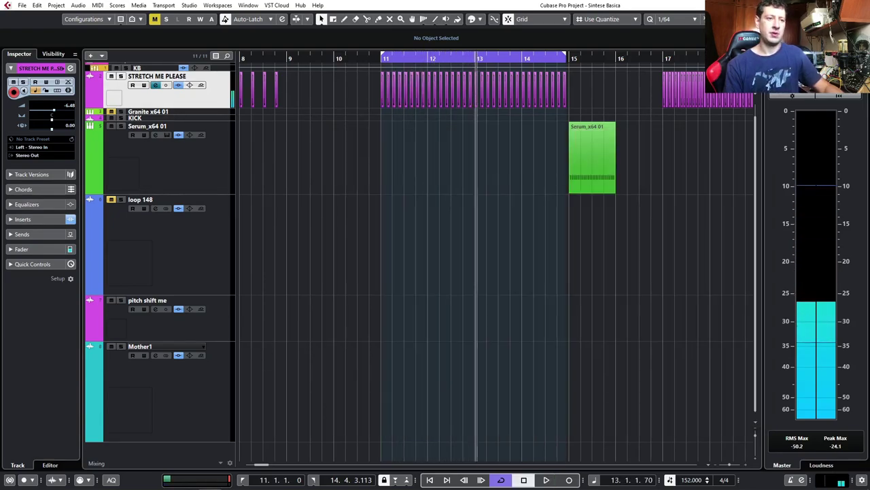
Select the dense kick events from bar 23 to bar 27 on STRETCH ME PLEASE and set the loop range around them.
{"action": "scroll", "coordinate": [548, 337], "scroll_direction": "up", "scroll_amount": 1}
{"action": "scroll", "coordinate": [480, 349], "scroll_direction": "down", "scroll_amount": 1}
{"action": "left_click", "coordinate": [483, 342]}
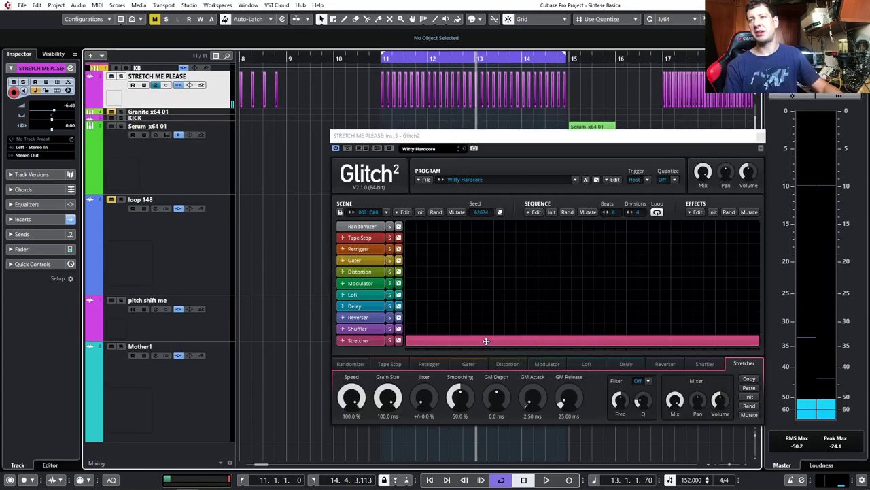
{"action": "scroll", "coordinate": [626, 115], "scroll_direction": "down", "scroll_amount": 2}
{"action": "scroll", "coordinate": [585, 115], "scroll_direction": "right", "scroll_amount": 8}
{"action": "left_click_drag", "start_coordinate": [618, 91], "coordinate": [405, 95]}
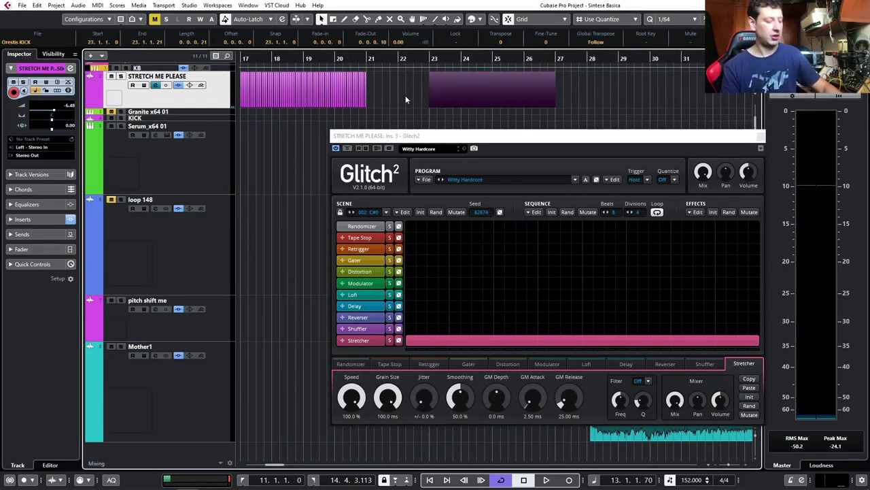
{"action": "key", "text": "p"}
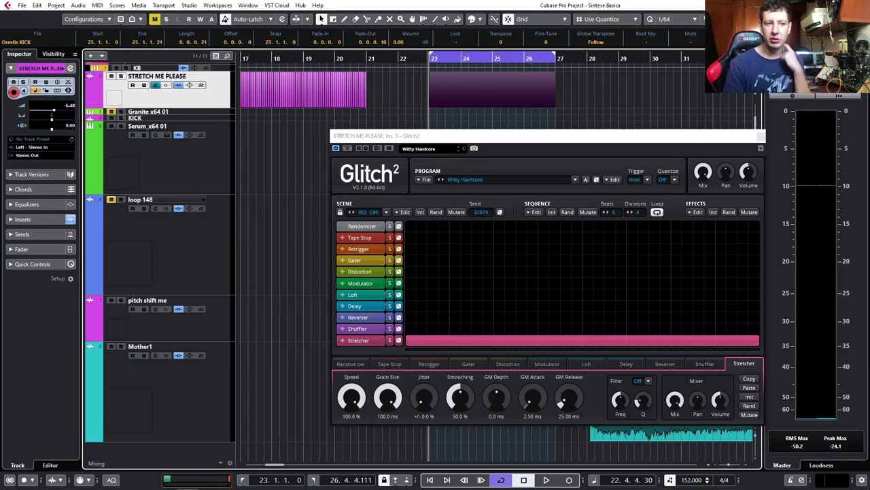
Play the bar 23 loop while lowering the Stretcher Speed to 5.6 % and Grain Size to 12.9 ms, and stop and close Glitch2.
{"action": "left_click", "coordinate": [761, 136]}
{"action": "left_click", "coordinate": [390, 429]}
{"action": "key", "text": "space"}
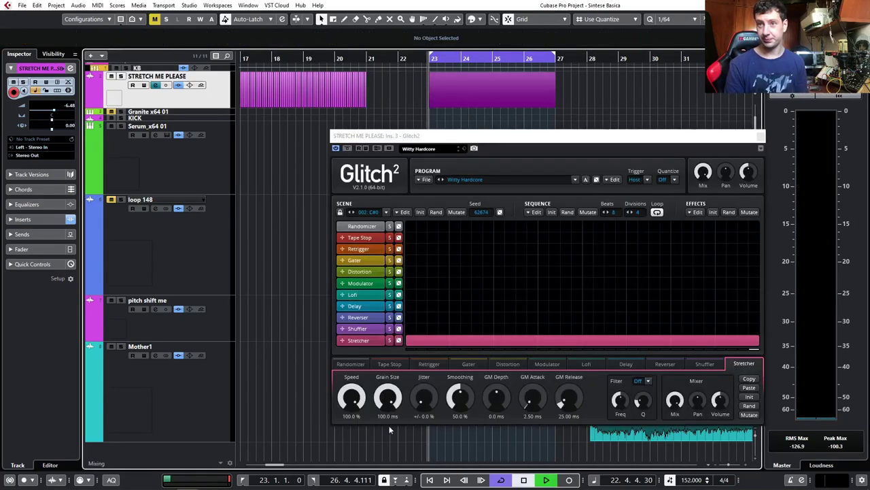
{"action": "left_click_drag", "start_coordinate": [354, 396], "coordinate": [358, 425]}
{"action": "left_click_drag", "start_coordinate": [388, 397], "coordinate": [388, 456]}
{"action": "left_click_drag", "start_coordinate": [351, 397], "coordinate": [352, 424]}
{"action": "left_click_drag", "start_coordinate": [388, 397], "coordinate": [387, 414]}
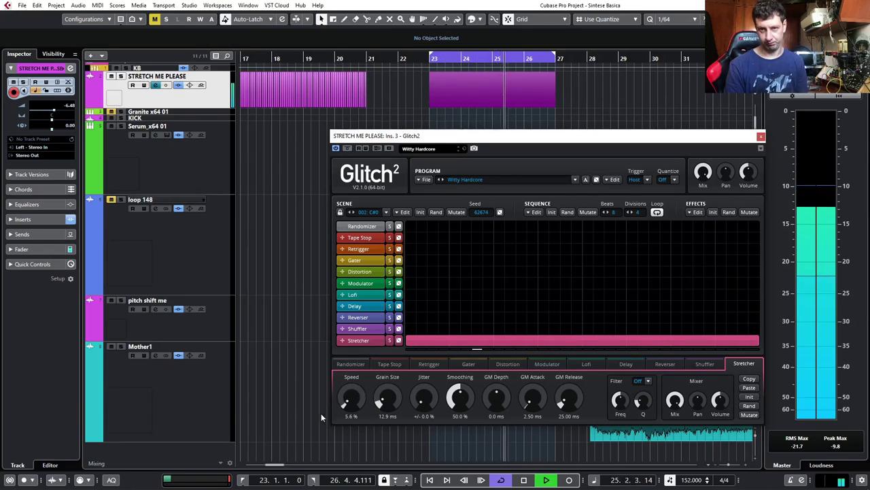
{"action": "key", "text": "space"}
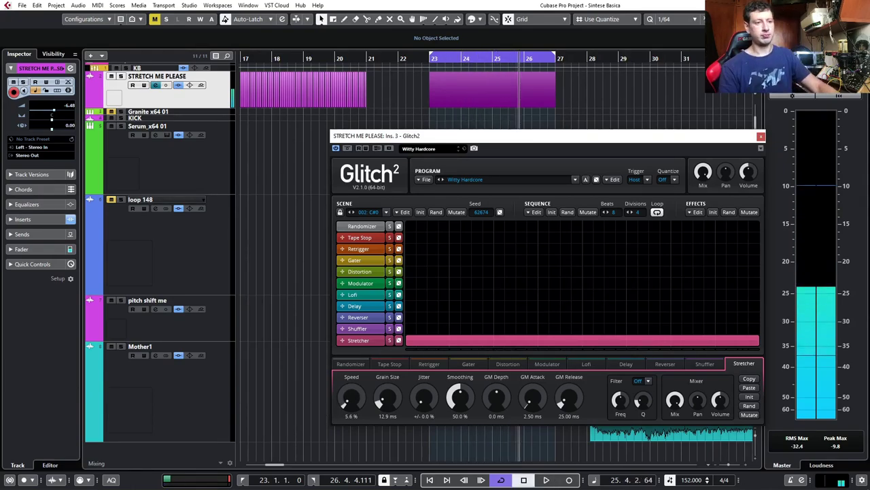
{"action": "left_click", "coordinate": [761, 137]}
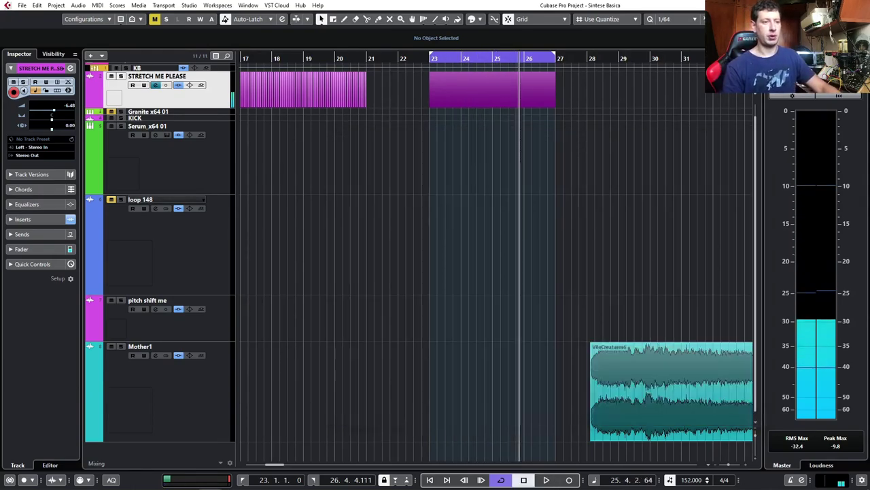
{"action": "left_click", "coordinate": [364, 338]}
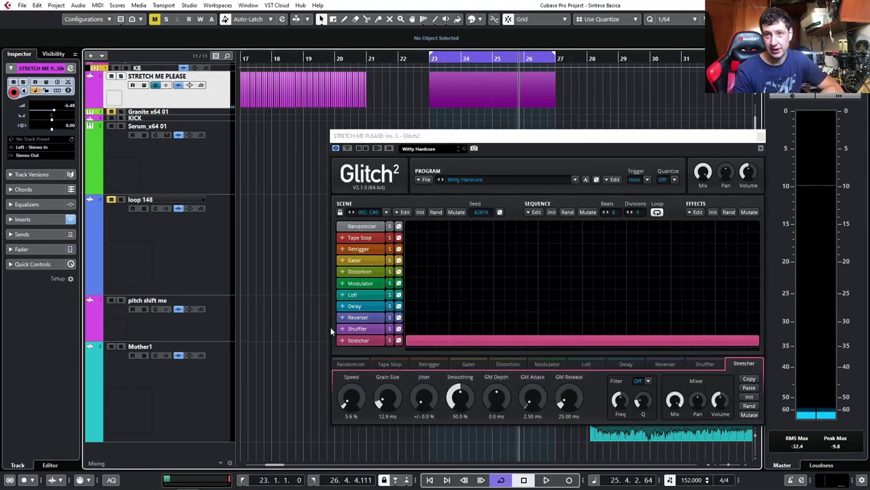
{"action": "left_click", "coordinate": [763, 138]}
Move the audio event on the pitch shift me track to the start of bar 9.
{"action": "key", "text": "g"}
{"action": "key", "text": "g"}
{"action": "key", "text": "g"}
{"action": "key", "text": "g"}
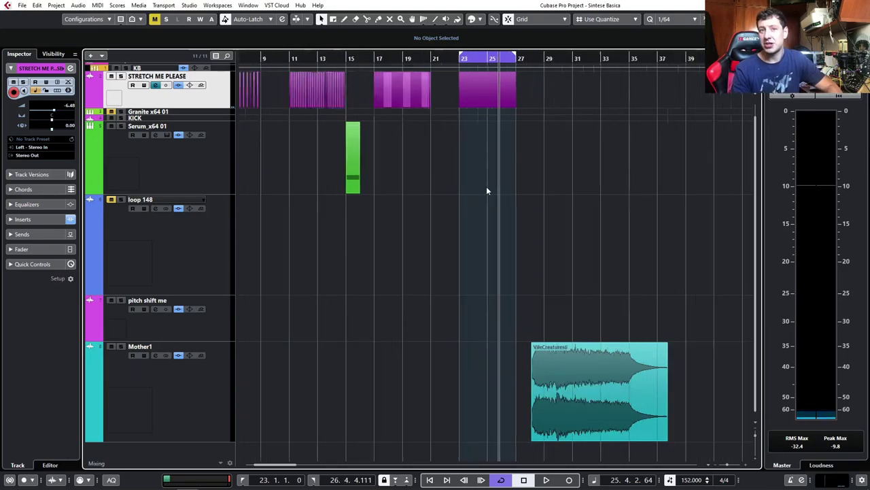
{"action": "key", "text": "h"}
{"action": "key", "text": "h"}
{"action": "key", "text": "h"}
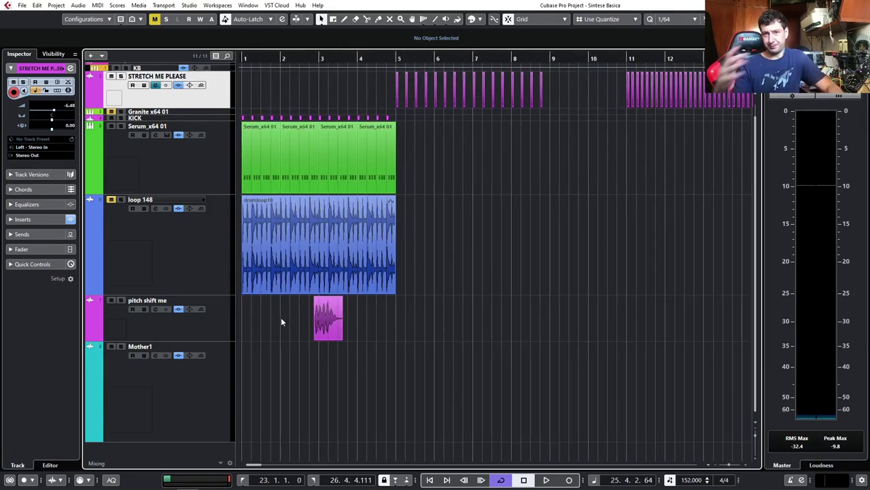
{"action": "left_click_drag", "start_coordinate": [327, 328], "coordinate": [565, 302]}
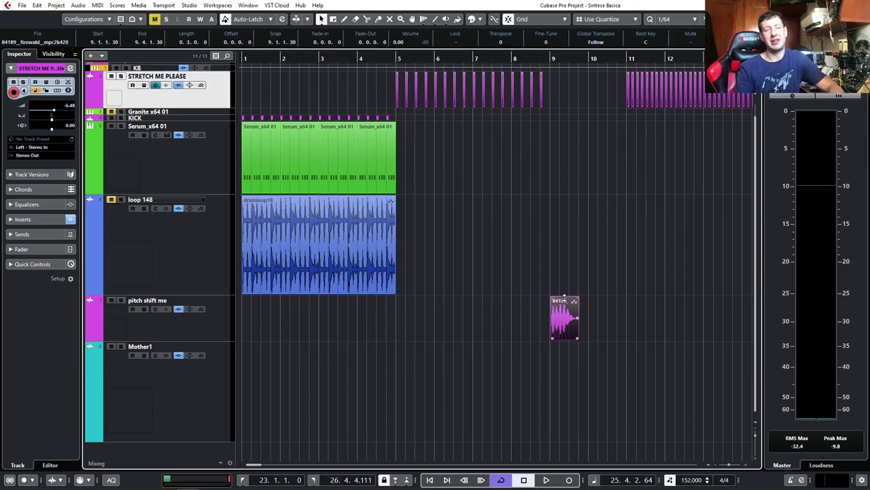
{"action": "scroll", "coordinate": [561, 328], "scroll_direction": "up", "scroll_amount": 3}
{"action": "left_click_drag", "start_coordinate": [555, 331], "coordinate": [554, 333]}
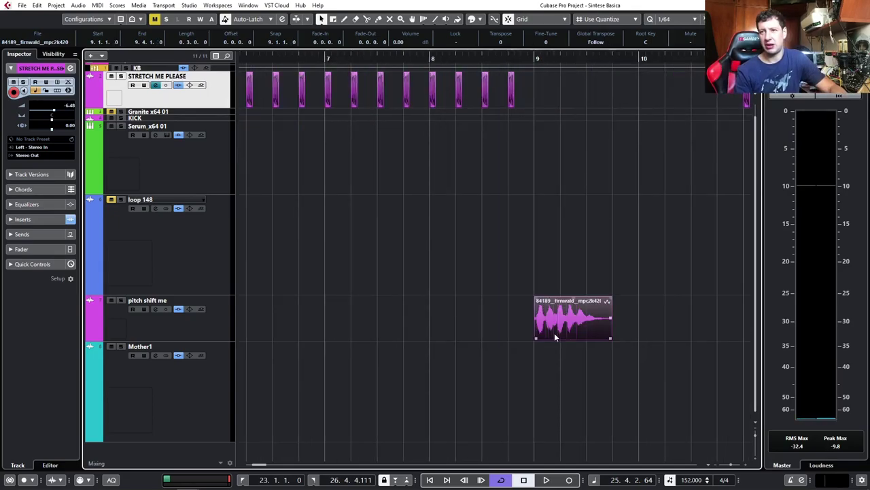
{"action": "scroll", "coordinate": [555, 334], "scroll_direction": "up", "scroll_amount": 2}
{"action": "scroll", "coordinate": [555, 334], "scroll_direction": "right", "scroll_amount": 2}
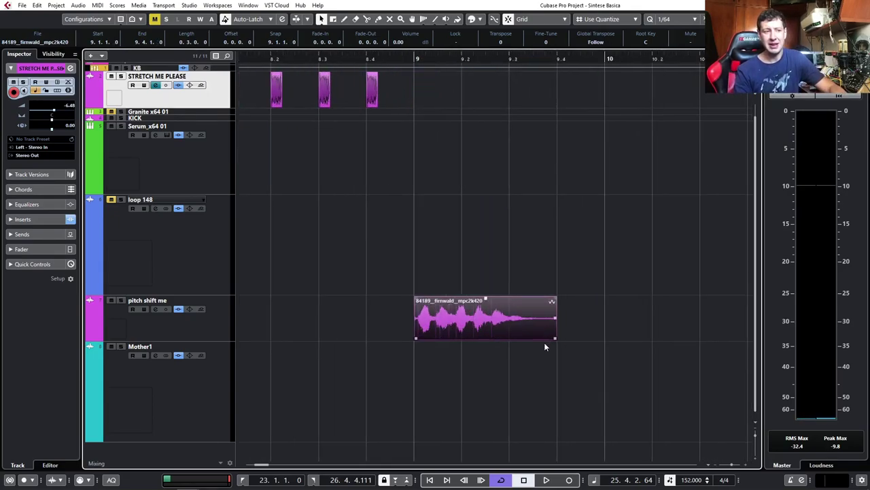
Try time-stretching the pitch shift me event to 10.2.4.59 with Sizing Applies Time Stretch, undo it and restore Normal Sizing.
{"action": "key", "text": "1"}
{"action": "key", "text": "1"}
{"action": "key", "text": "1"}
{"action": "key", "text": "1"}
{"action": "key", "text": "1"}
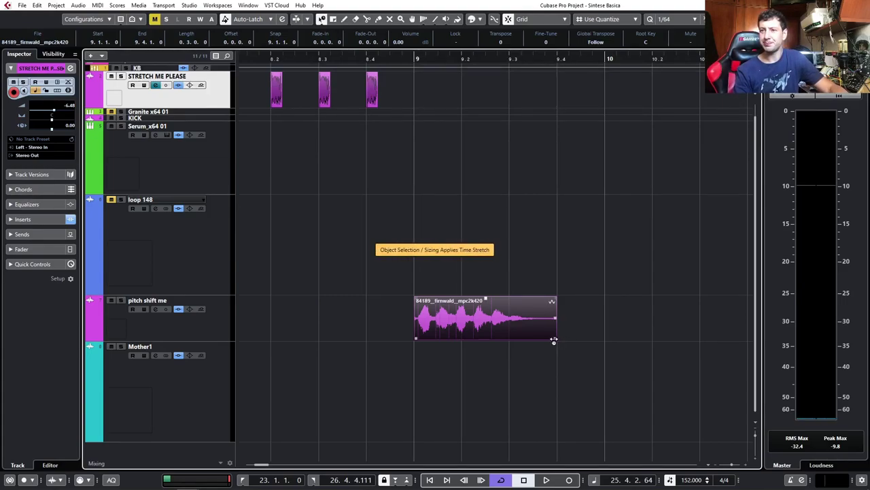
{"action": "left_click_drag", "start_coordinate": [556, 339], "coordinate": [694, 336]}
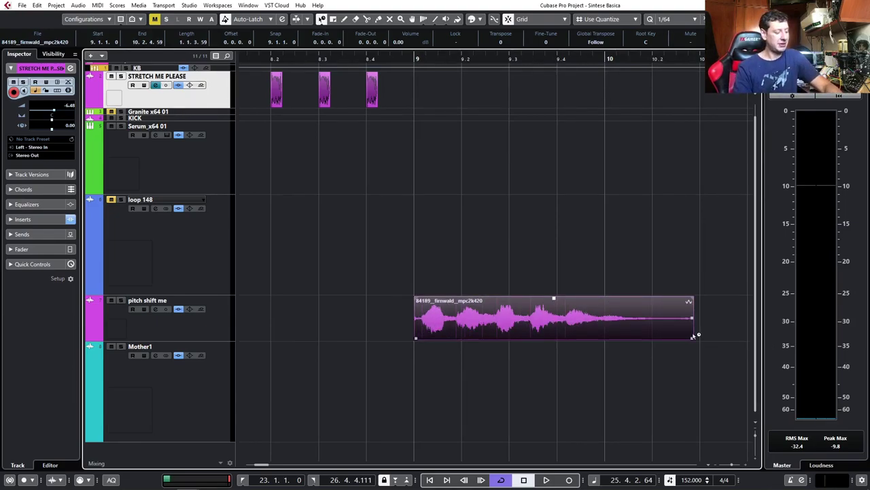
{"action": "key", "text": "ctrl+z"}
{"action": "key", "text": "1"}
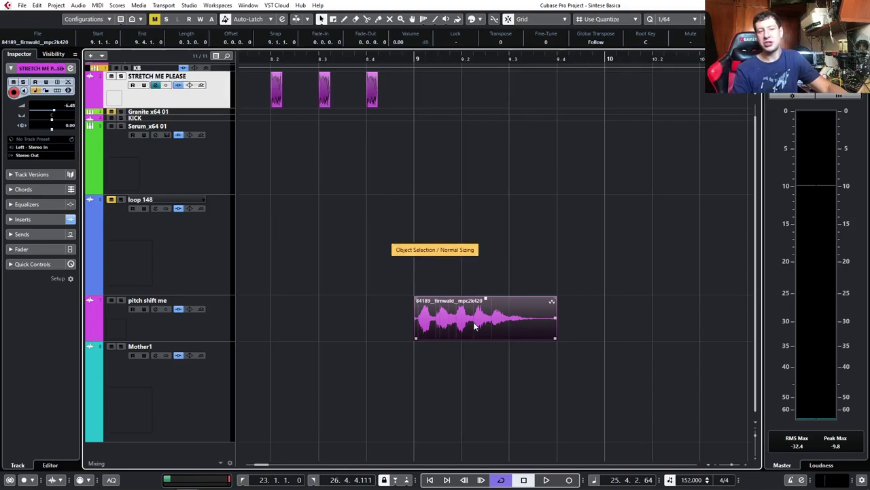
Open the Pitch Shift process for the pitch shift me event, nudge the middle point of its descending envelope and deselect the event.
{"action": "right_click", "coordinate": [473, 322]}
{"action": "mouse_move", "coordinate": [554, 102]}
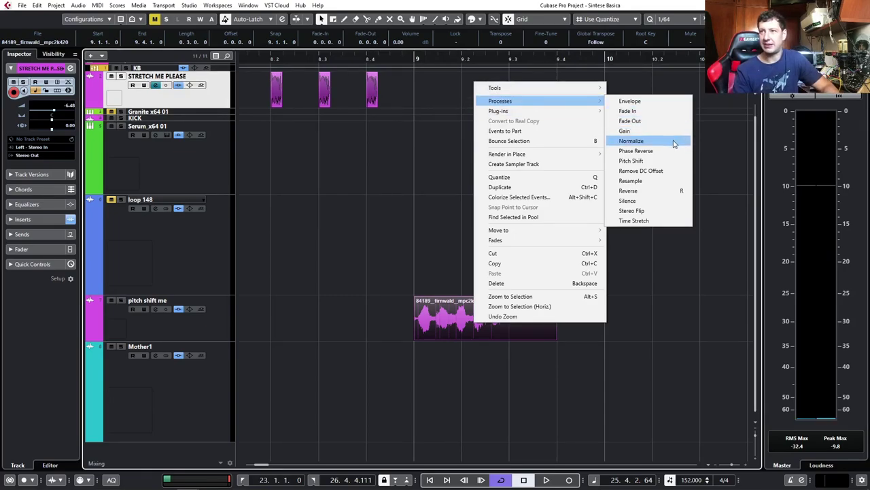
{"action": "left_click", "coordinate": [672, 161]}
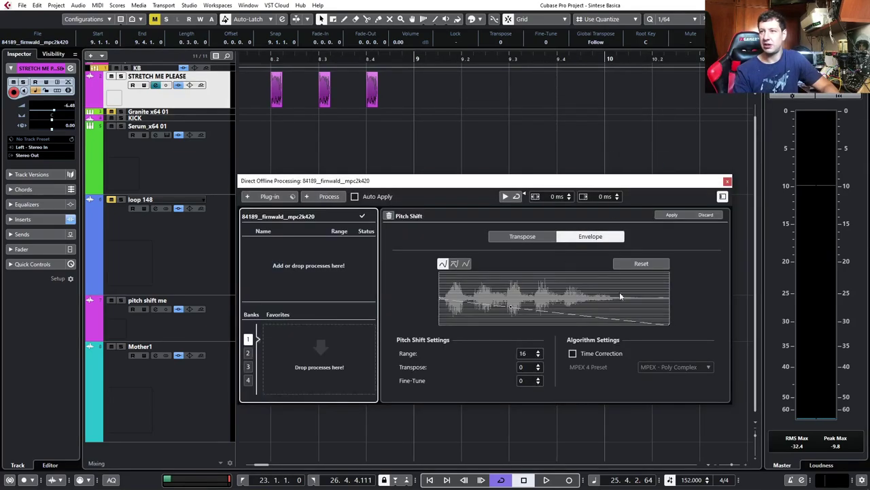
{"action": "left_click_drag", "start_coordinate": [513, 308], "coordinate": [511, 310]}
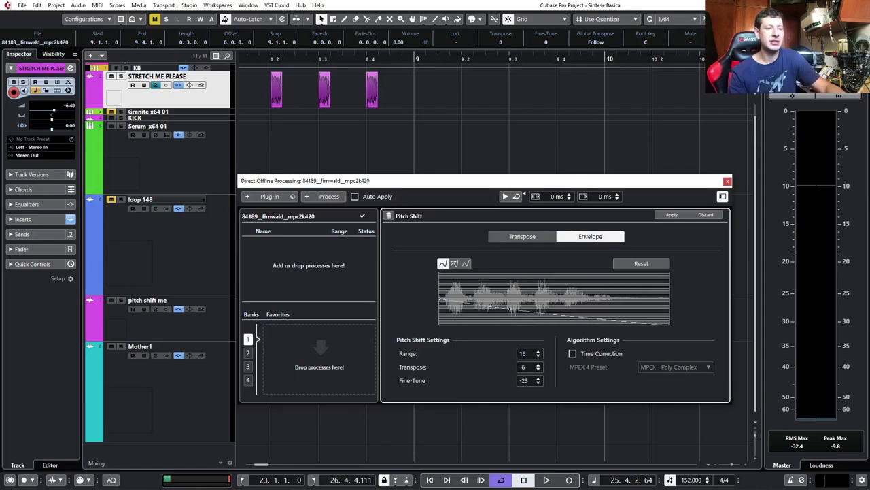
{"action": "left_click", "coordinate": [548, 398]}
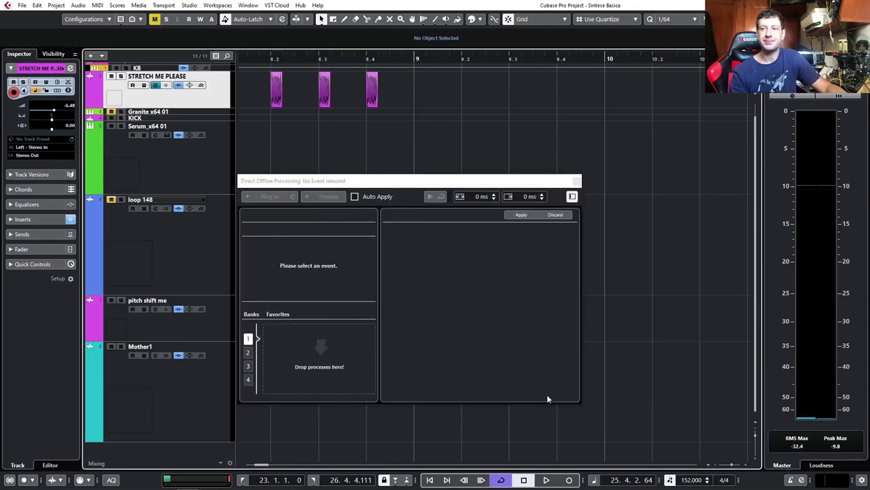
Apply the Pitch Shift process with its descending envelope to the event on the pitch shift me track.
{"action": "left_click", "coordinate": [577, 181]}
{"action": "right_click", "coordinate": [452, 310]}
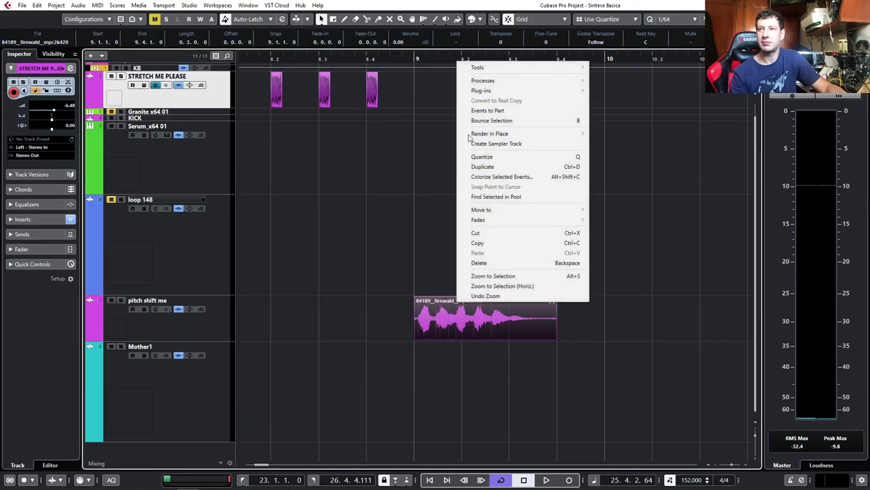
{"action": "mouse_move", "coordinate": [547, 80]}
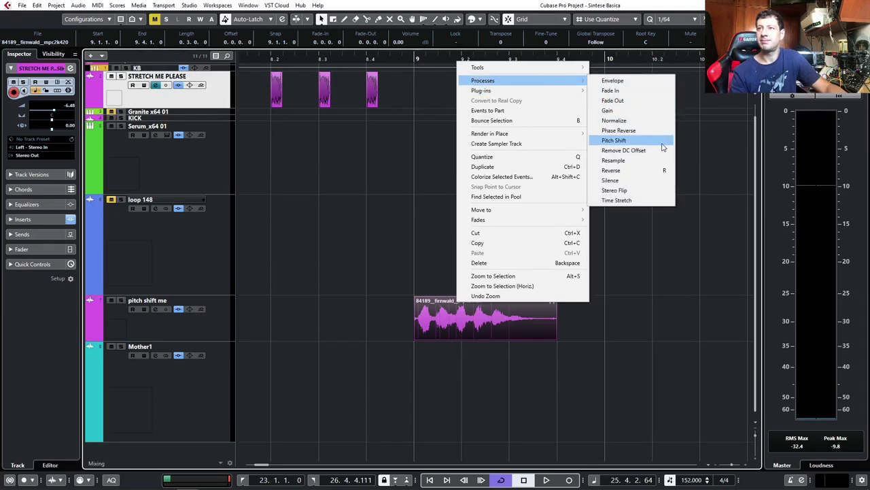
{"action": "left_click", "coordinate": [656, 140]}
{"action": "left_click", "coordinate": [672, 215]}
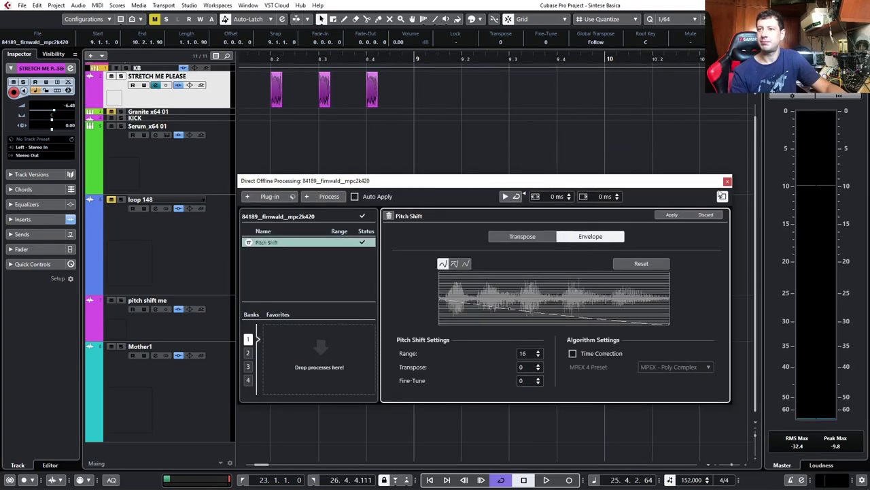
{"action": "left_click", "coordinate": [728, 181]}
Play the downward pitch-shifted event from bar 9, stop playback and undo the pitch shift.
{"action": "left_click", "coordinate": [414, 58]}
{"action": "key", "text": "space"}
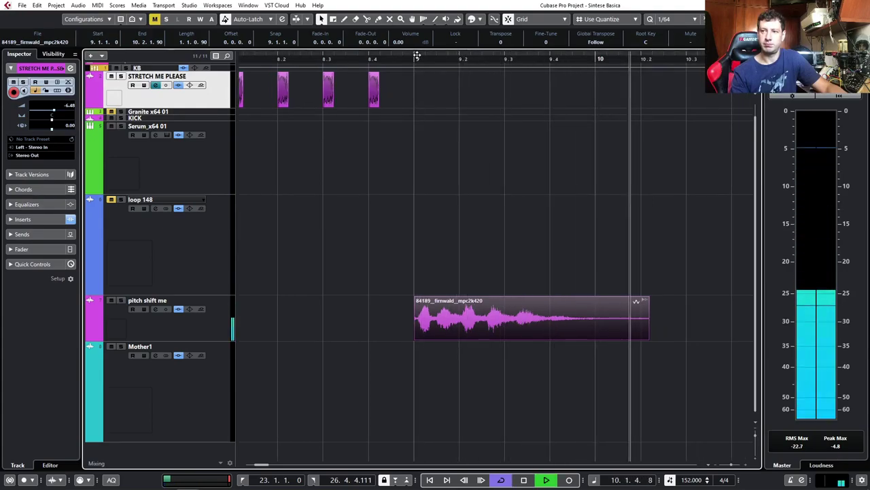
{"action": "key", "text": "space"}
{"action": "key", "text": "ctrl+z"}
Apply the Pitch Shift process to the pitch shift me event with a rising envelope and a Range of 16.
{"action": "right_click", "coordinate": [495, 319]}
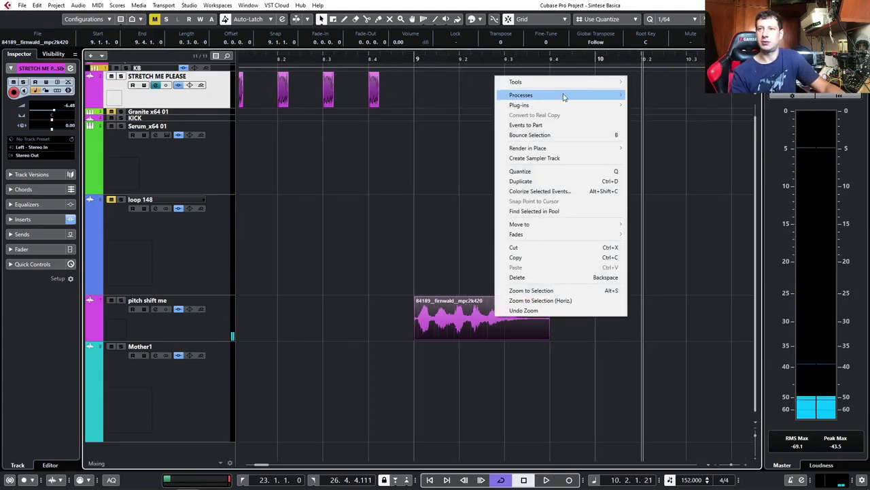
{"action": "mouse_move", "coordinate": [572, 98]}
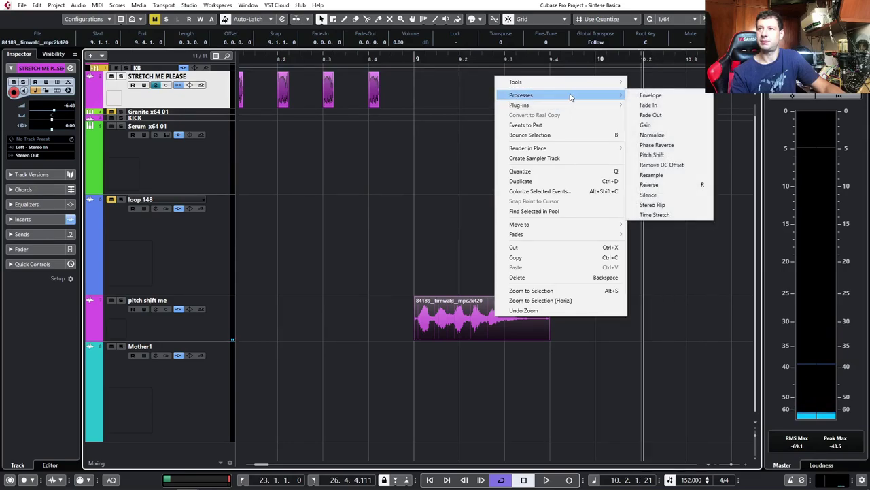
{"action": "left_click", "coordinate": [694, 145]}
{"action": "left_click_drag", "start_coordinate": [523, 304], "coordinate": [516, 299]}
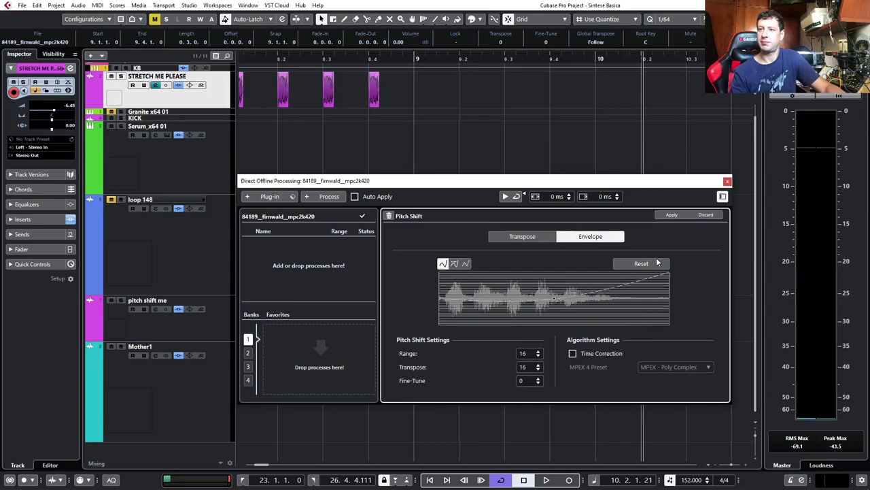
{"action": "left_click_drag", "start_coordinate": [549, 300], "coordinate": [549, 279]}
{"action": "left_click", "coordinate": [671, 215]}
{"action": "left_click", "coordinate": [728, 181]}
Play the upward pitch-shifted event from just before bar 9, stop playback and deselect the event.
{"action": "left_click", "coordinate": [406, 59]}
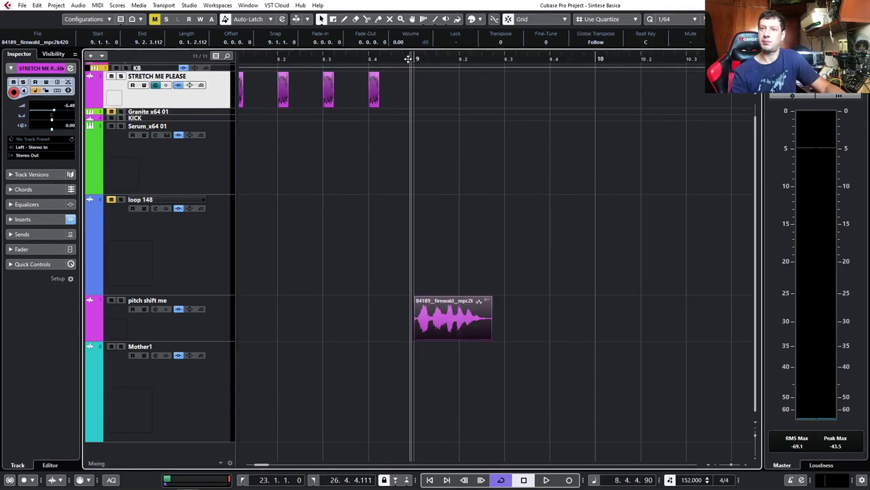
{"action": "key", "text": "space"}
{"action": "key", "text": "space"}
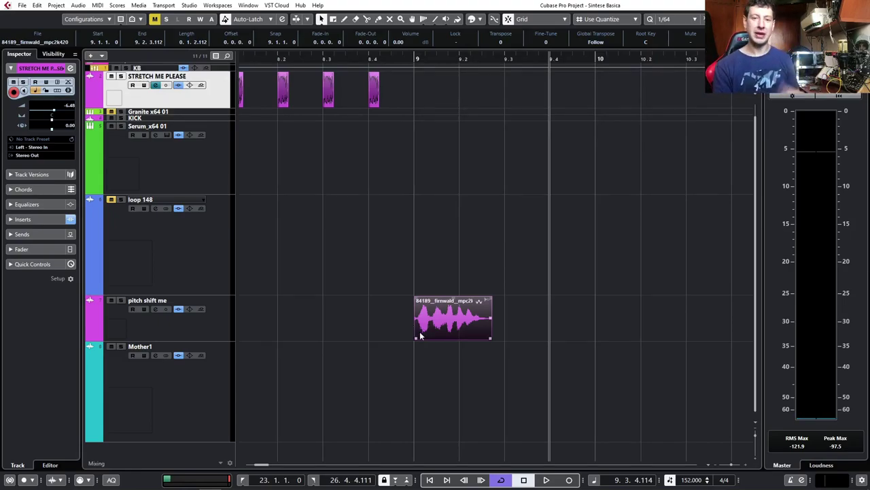
{"action": "left_click", "coordinate": [390, 363]}
Bring the STRETCH ME PLEASE clips from bar 23 into view and open the track's Silo insert.
{"action": "scroll", "coordinate": [390, 363], "scroll_direction": "down", "scroll_amount": 6}
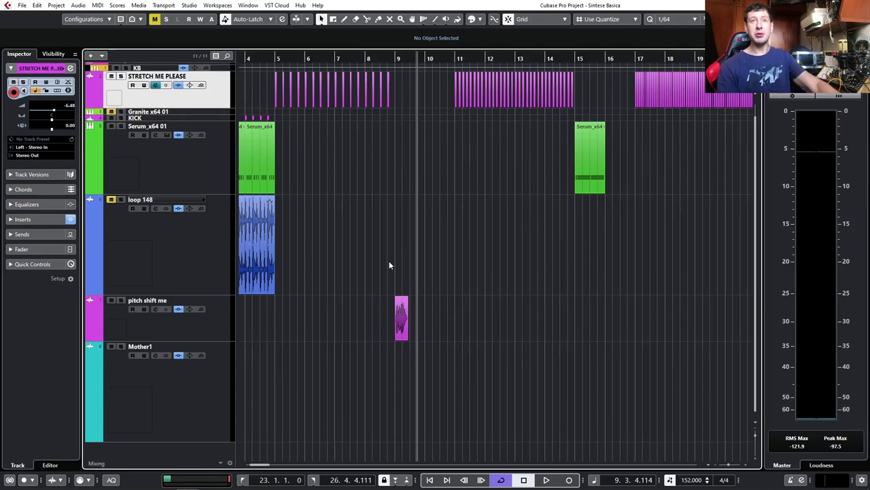
{"action": "scroll", "coordinate": [266, 262], "scroll_direction": "down", "scroll_amount": 2}
{"action": "scroll", "coordinate": [293, 245], "scroll_direction": "left", "scroll_amount": 2}
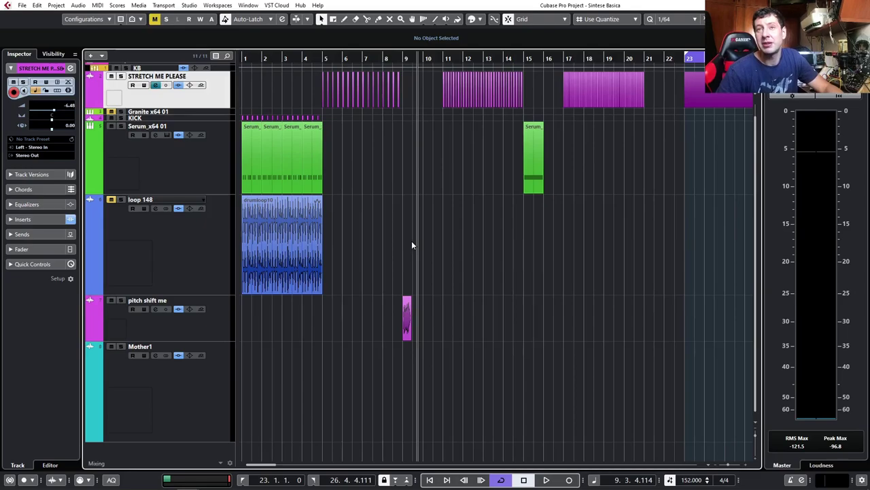
{"action": "scroll", "coordinate": [398, 178], "scroll_direction": "up", "scroll_amount": 1}
{"action": "scroll", "coordinate": [433, 181], "scroll_direction": "up", "scroll_amount": 3}
{"action": "scroll", "coordinate": [433, 181], "scroll_direction": "right", "scroll_amount": 8}
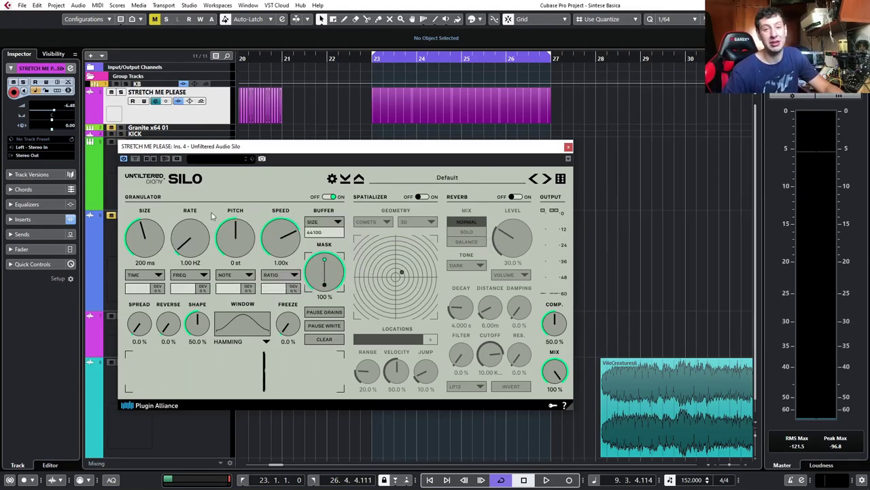
Play the bar 23 loop while setting Silo's Size to 575 ms, Pitch to -20 st and Speed to 5.00x.
{"action": "left_click", "coordinate": [371, 56]}
{"action": "left_click", "coordinate": [568, 147]}
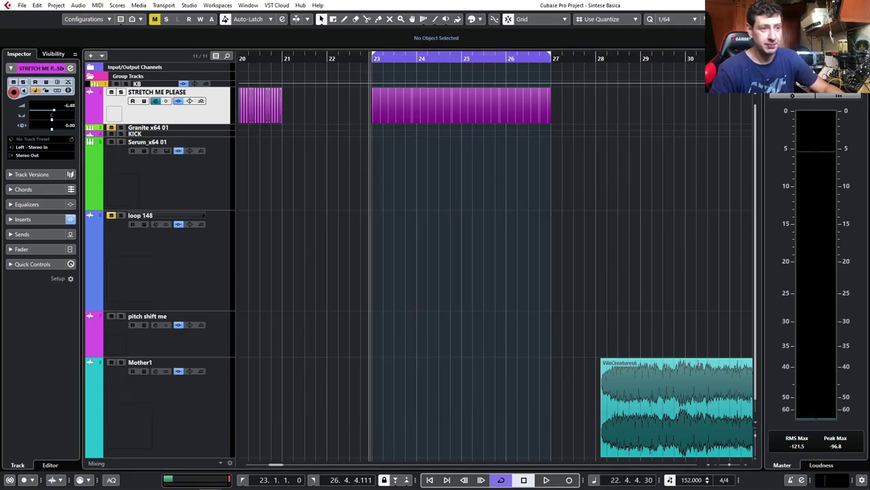
{"action": "key", "text": "space"}
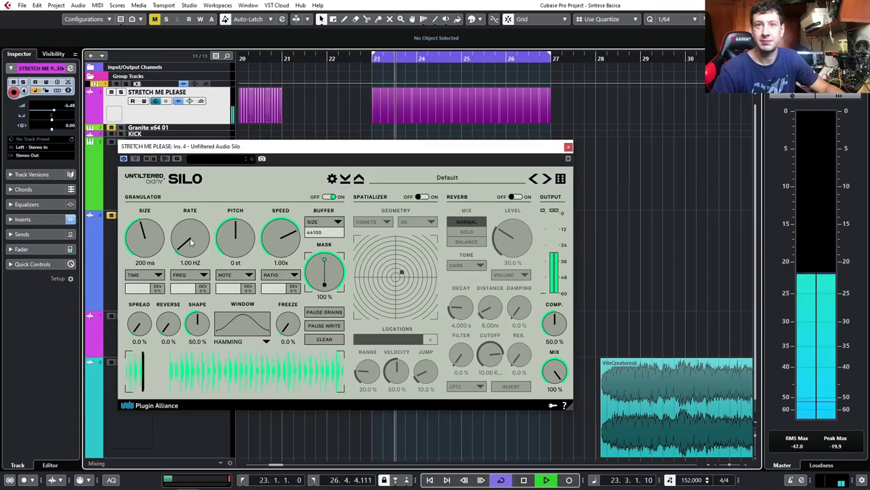
{"action": "left_click_drag", "start_coordinate": [156, 245], "coordinate": [160, 211]}
{"action": "left_click_drag", "start_coordinate": [235, 239], "coordinate": [234, 263]}
{"action": "left_click_drag", "start_coordinate": [285, 252], "coordinate": [288, 223]}
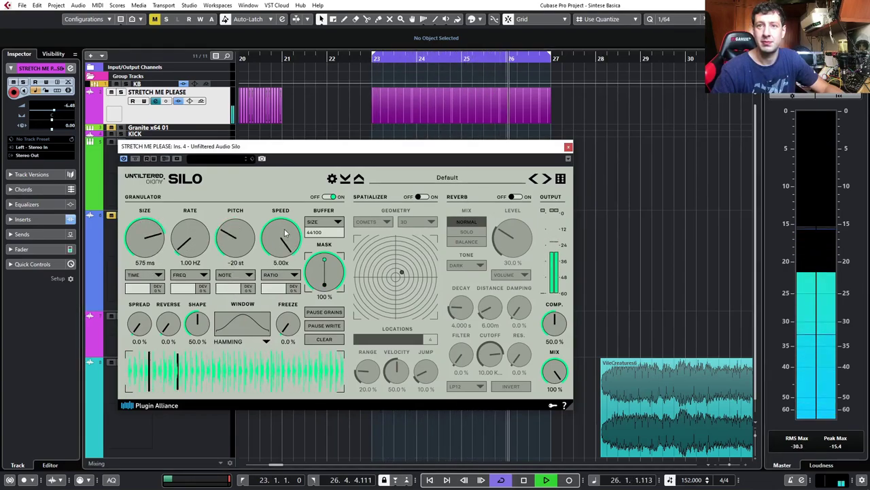
Sweep Silo's granulator during playback to Size 879 ms, Rate 27.6 Hz, Pitch 13 st and Speed -3.81x, and stop and bypass Silo.
{"action": "left_click_drag", "start_coordinate": [234, 245], "coordinate": [238, 211]}
{"action": "left_click_drag", "start_coordinate": [191, 243], "coordinate": [194, 185]}
{"action": "left_click_drag", "start_coordinate": [151, 235], "coordinate": [153, 302]}
{"action": "mouse_move", "coordinate": [194, 249]}
{"action": "left_mouse_down"}
{"action": "mouse_move", "coordinate": [198, 301]}
{"action": "mouse_move", "coordinate": [198, 238]}
{"action": "mouse_move", "coordinate": [196, 256]}
{"action": "left_mouse_up"}
{"action": "left_click_drag", "start_coordinate": [233, 249], "coordinate": [239, 286]}
{"action": "left_click_drag", "start_coordinate": [202, 259], "coordinate": [203, 288]}
{"action": "left_click_drag", "start_coordinate": [274, 249], "coordinate": [267, 323]}
{"action": "left_click_drag", "start_coordinate": [196, 253], "coordinate": [229, 215]}
{"action": "left_click_drag", "start_coordinate": [156, 248], "coordinate": [160, 213]}
{"action": "mouse_move", "coordinate": [236, 245]}
{"action": "left_mouse_down"}
{"action": "mouse_move", "coordinate": [237, 284]}
{"action": "mouse_move", "coordinate": [238, 261]}
{"action": "left_mouse_up"}
{"action": "left_click_drag", "start_coordinate": [292, 241], "coordinate": [284, 214]}
{"action": "mouse_move", "coordinate": [235, 234]}
{"action": "left_mouse_down"}
{"action": "mouse_move", "coordinate": [234, 250]}
{"action": "mouse_move", "coordinate": [232, 225]}
{"action": "mouse_move", "coordinate": [206, 202]}
{"action": "mouse_move", "coordinate": [234, 249]}
{"action": "mouse_move", "coordinate": [230, 229]}
{"action": "left_mouse_up"}
{"action": "left_click_drag", "start_coordinate": [145, 238], "coordinate": [149, 184]}
{"action": "left_click_drag", "start_coordinate": [236, 228], "coordinate": [285, 295]}
{"action": "left_click_drag", "start_coordinate": [244, 256], "coordinate": [215, 291]}
{"action": "left_click_drag", "start_coordinate": [235, 238], "coordinate": [244, 206]}
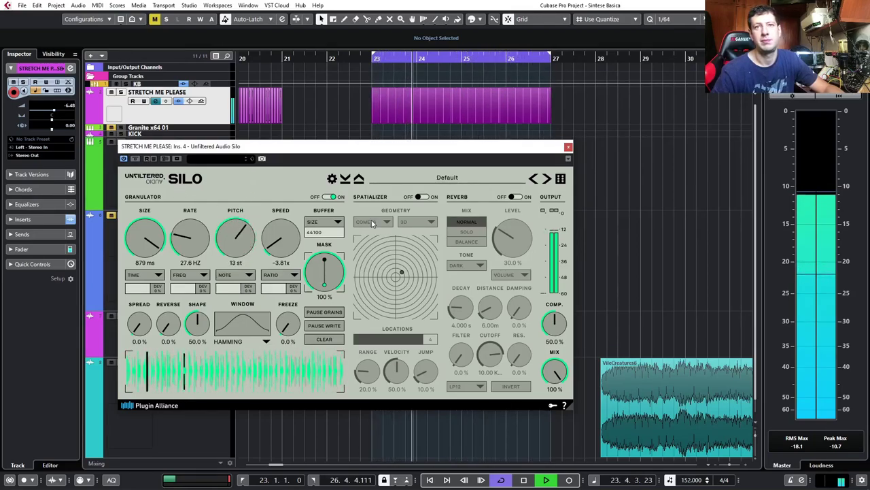
{"action": "key", "text": "space"}
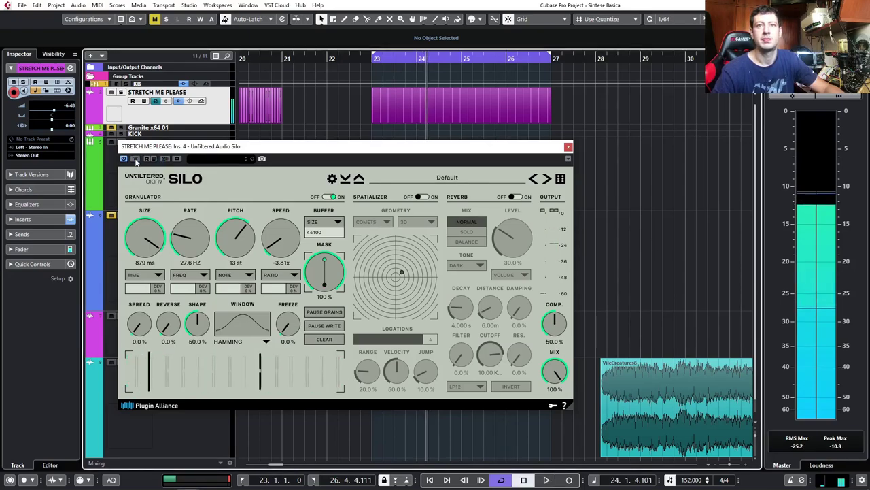
{"action": "key", "text": "alt+Tab"}
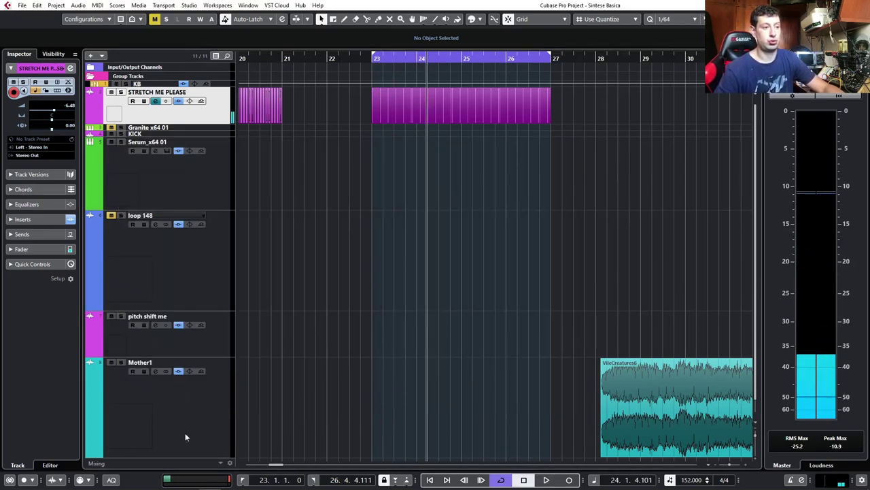
{"action": "key", "text": "alt+Tab"}
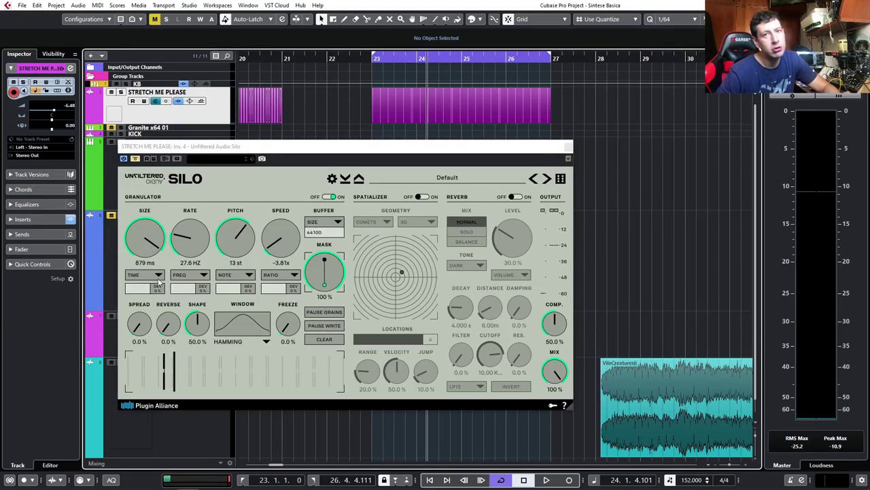
Sweep Silo's grain Size between its 2.00 ms and 1.000 s extremes and settle it at 293 ms.
{"action": "left_click_drag", "start_coordinate": [144, 250], "coordinate": [142, 261]}
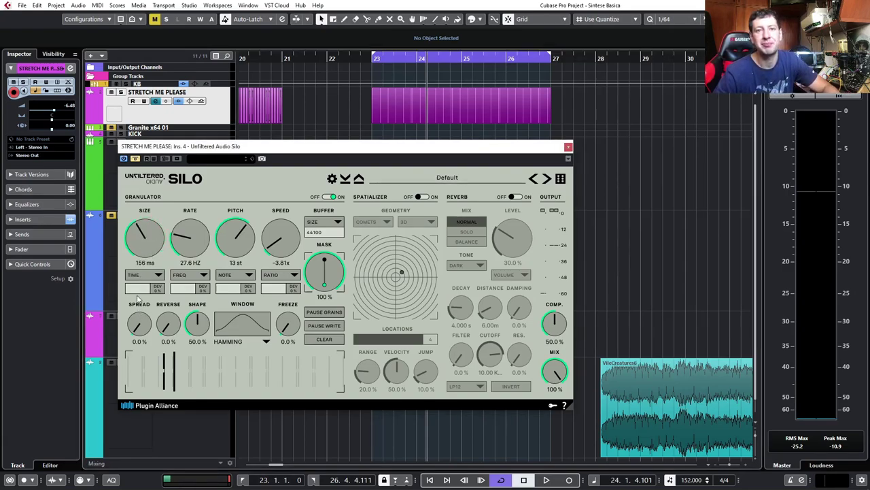
{"action": "left_click_drag", "start_coordinate": [139, 307], "coordinate": [141, 382]}
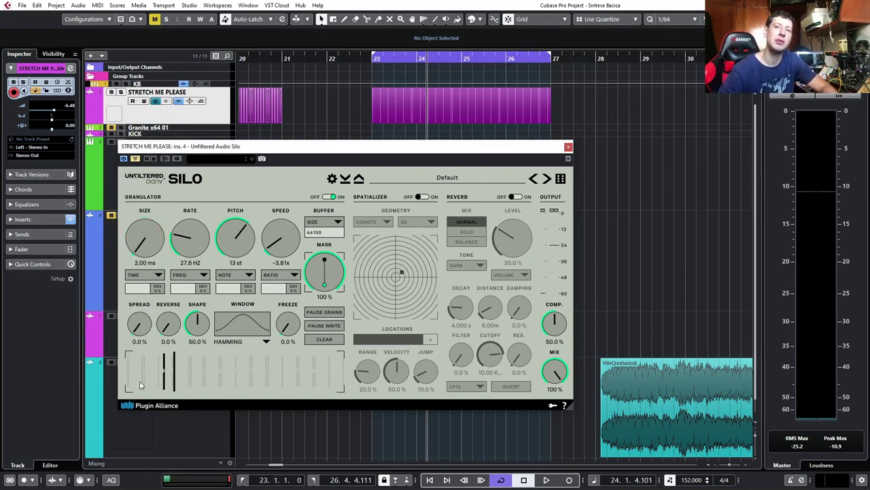
{"action": "left_click_drag", "start_coordinate": [139, 349], "coordinate": [165, 209]}
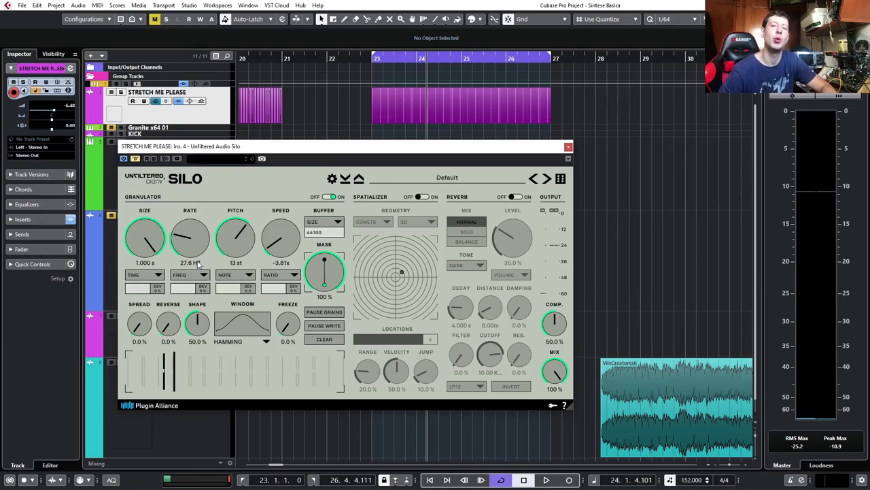
{"action": "left_click_drag", "start_coordinate": [143, 255], "coordinate": [145, 301]}
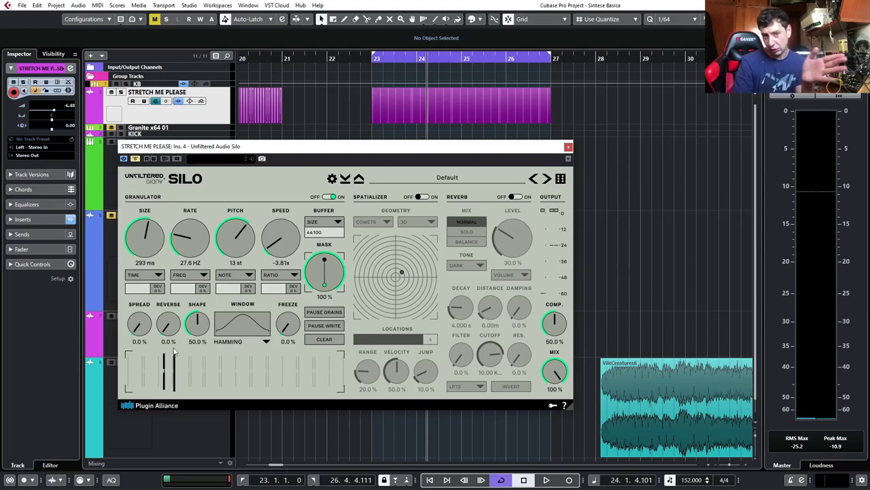
Switch Silo's Rate to TEMPO at 1/8th T, set Pitch to -1 st and close the plug-in.
{"action": "left_click", "coordinate": [204, 274]}
{"action": "left_click", "coordinate": [203, 298]}
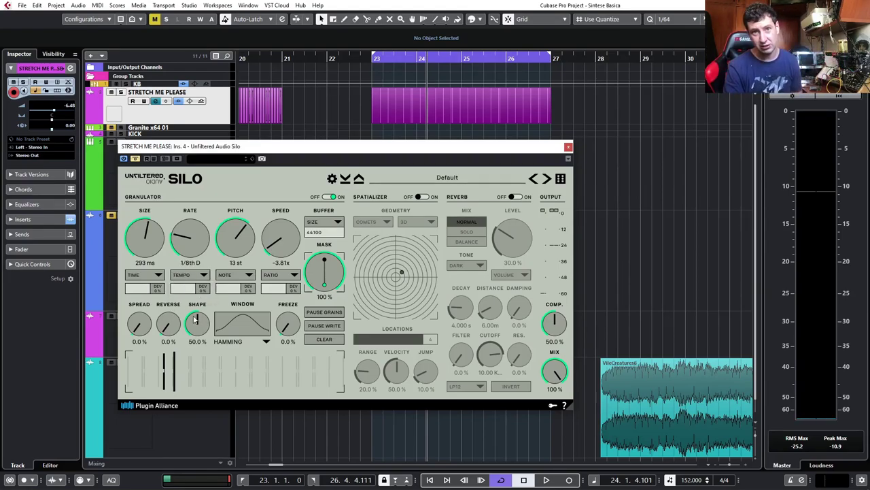
{"action": "left_click_drag", "start_coordinate": [195, 213], "coordinate": [199, 234]}
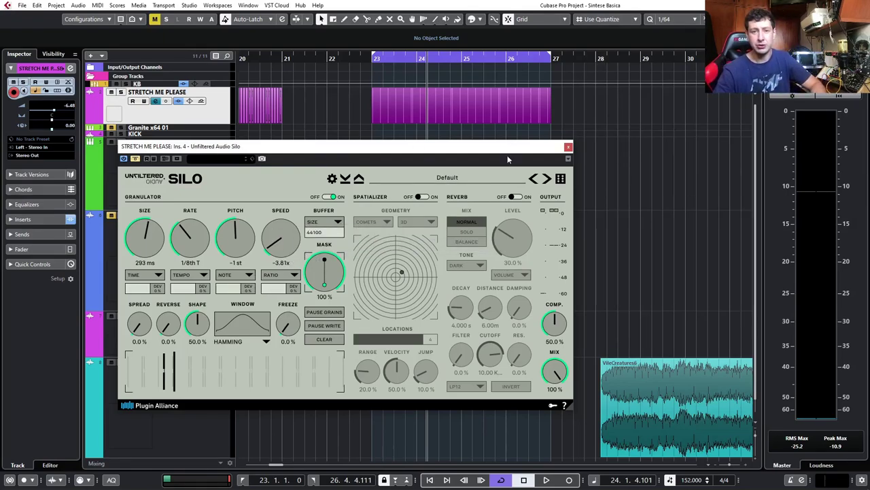
{"action": "left_click", "coordinate": [569, 147]}
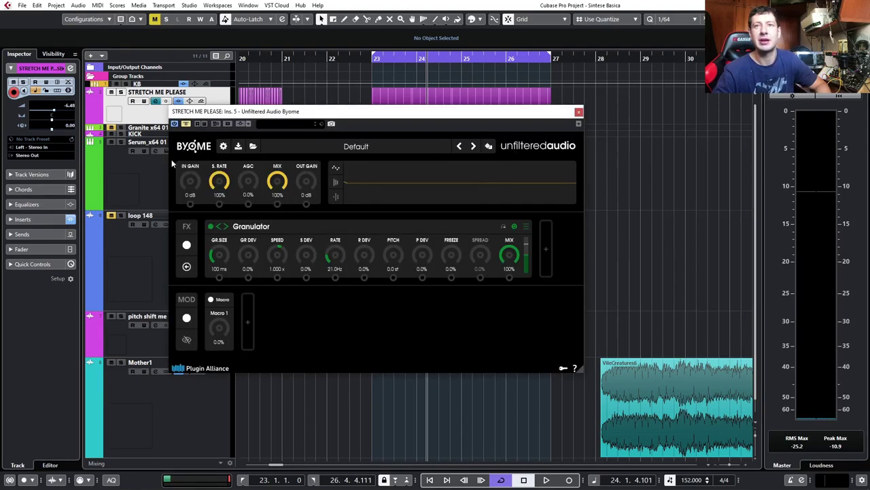
Turn off bypass for Byome on the STRETCH ME PLEASE track and place its window below the bar 23 clip group.
{"action": "left_click_drag", "start_coordinate": [497, 118], "coordinate": [493, 155]}
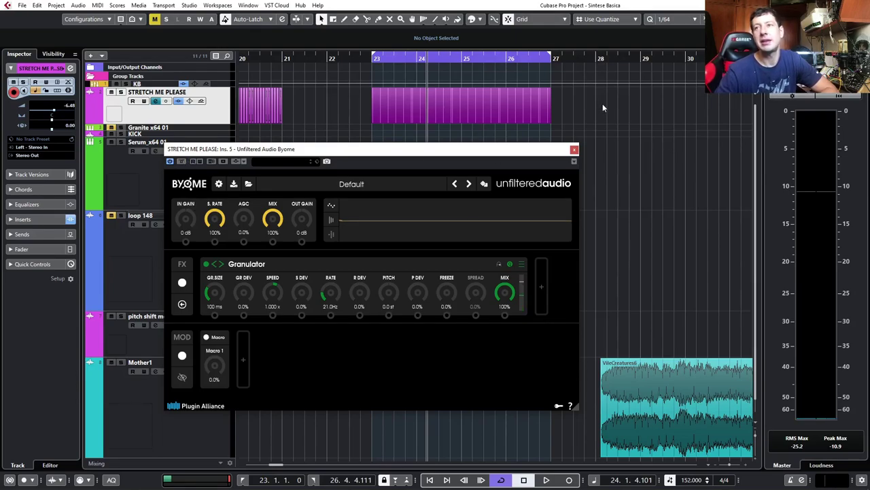
{"action": "left_click", "coordinate": [359, 118]}
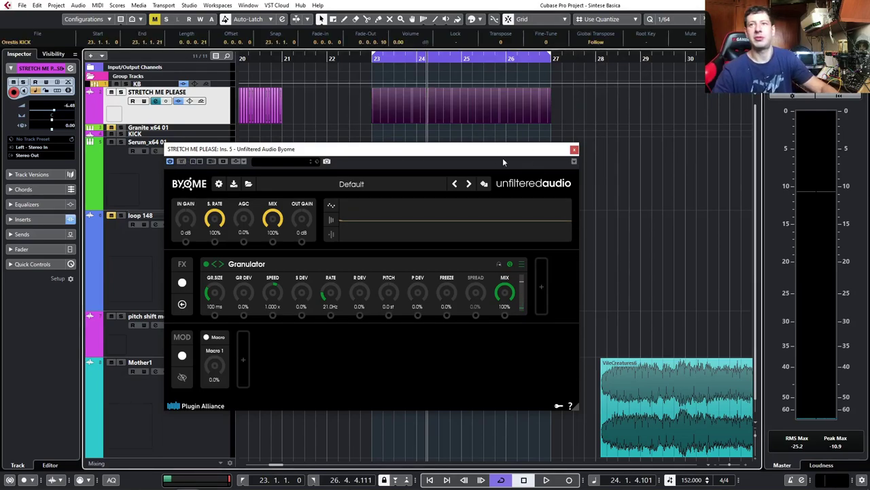
{"action": "left_click", "coordinate": [574, 149]}
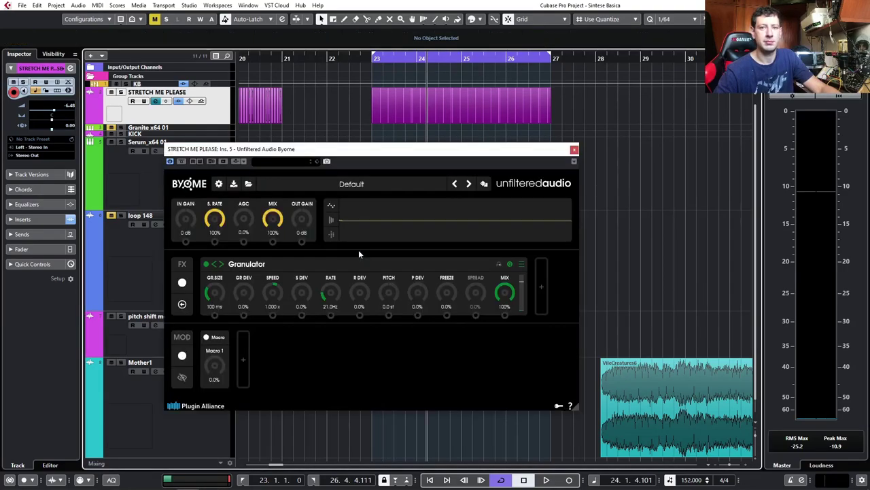
Play the loop while setting Byome's Granulator to a 30.8 ms grain size, -4.400x speed and 133 Hz rate.
{"action": "key", "text": "space"}
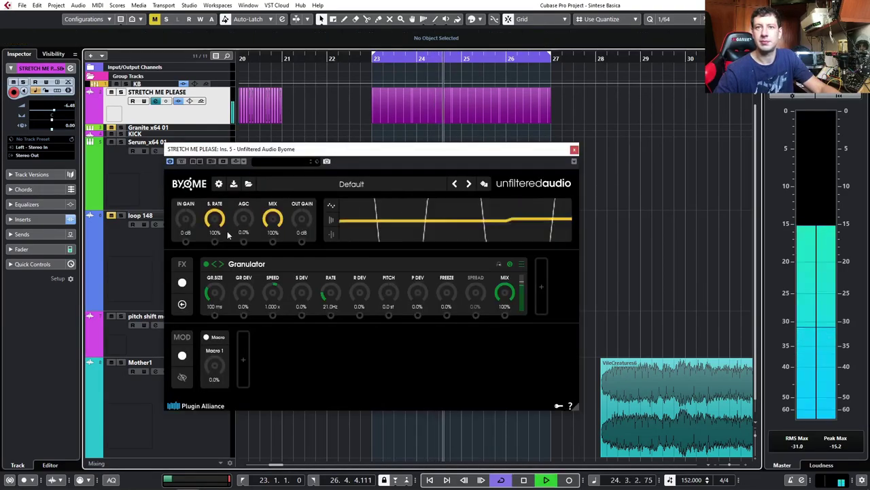
{"action": "left_click_drag", "start_coordinate": [219, 317], "coordinate": [234, 233]}
{"action": "left_click_drag", "start_coordinate": [214, 293], "coordinate": [210, 326]}
{"action": "left_click_drag", "start_coordinate": [274, 299], "coordinate": [274, 332]}
{"action": "left_click_drag", "start_coordinate": [331, 302], "coordinate": [325, 257]}
{"action": "left_click_drag", "start_coordinate": [278, 291], "coordinate": [276, 306]}
{"action": "left_click_drag", "start_coordinate": [219, 295], "coordinate": [212, 325]}
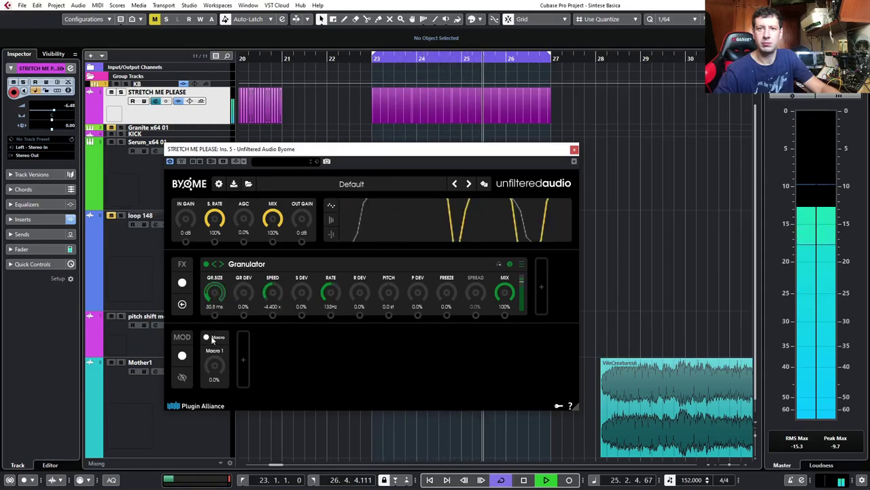
Vary Byome's Granulator during playback to a 274 ms grain size, -1.760x speed, 242 Hz rate and -18.0 st pitch.
{"action": "left_click_drag", "start_coordinate": [270, 302], "coordinate": [285, 214]}
{"action": "left_click_drag", "start_coordinate": [332, 301], "coordinate": [335, 272]}
{"action": "left_click_drag", "start_coordinate": [389, 294], "coordinate": [390, 269]}
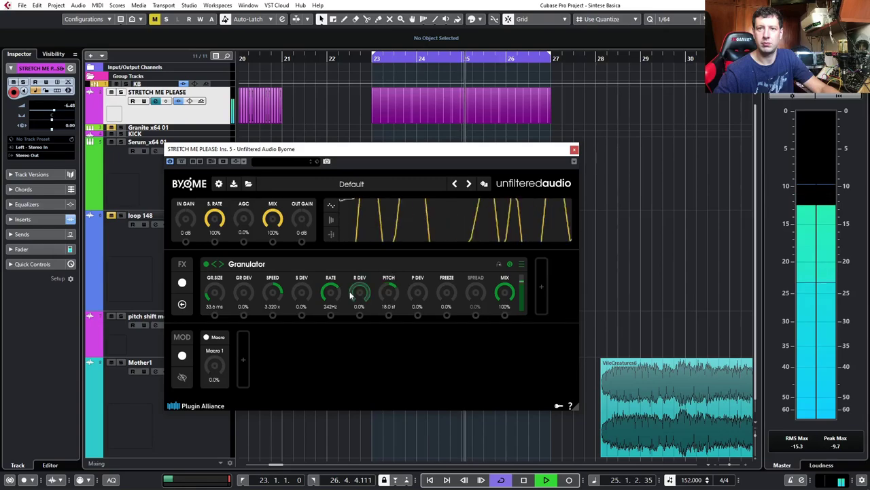
{"action": "left_click_drag", "start_coordinate": [213, 293], "coordinate": [235, 259]}
{"action": "left_click_drag", "start_coordinate": [273, 293], "coordinate": [270, 350]}
{"action": "mouse_move", "coordinate": [392, 296]}
{"action": "left_mouse_down"}
{"action": "mouse_move", "coordinate": [382, 359]}
{"action": "mouse_move", "coordinate": [387, 342]}
{"action": "mouse_move", "coordinate": [378, 337]}
{"action": "left_mouse_up"}
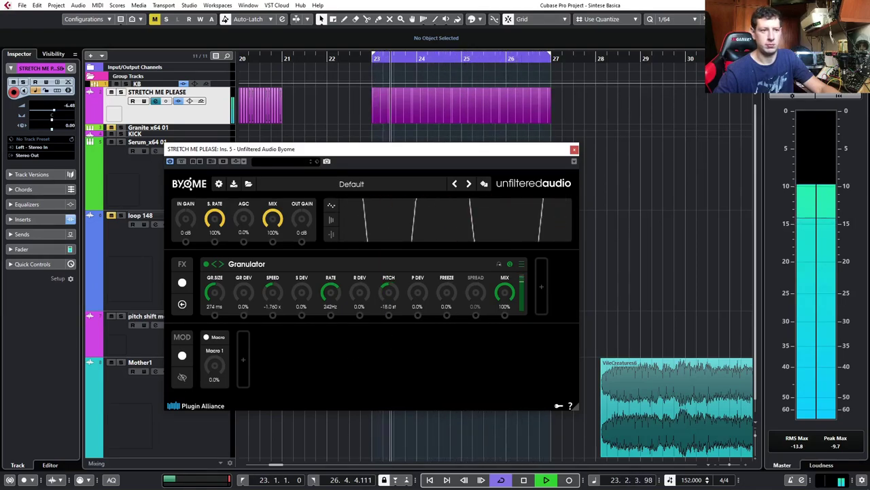
Lower the Granulator's pitch to -41.0 st, rate to 24.3 Hz and grain size to 32.2 ms during playback.
{"action": "key", "text": "Escape"}
{"action": "left_click", "coordinate": [310, 354]}
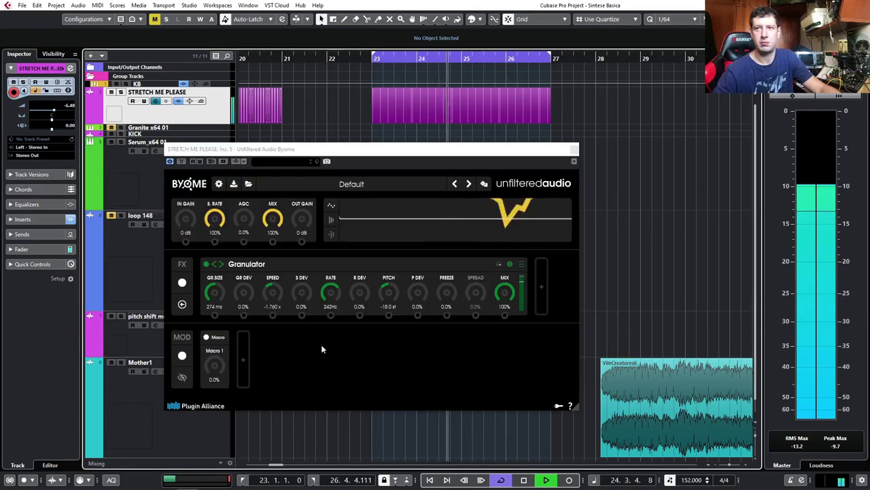
{"action": "left_click_drag", "start_coordinate": [387, 295], "coordinate": [382, 319]}
{"action": "left_click_drag", "start_coordinate": [335, 294], "coordinate": [333, 335]}
{"action": "left_click_drag", "start_coordinate": [215, 297], "coordinate": [217, 335]}
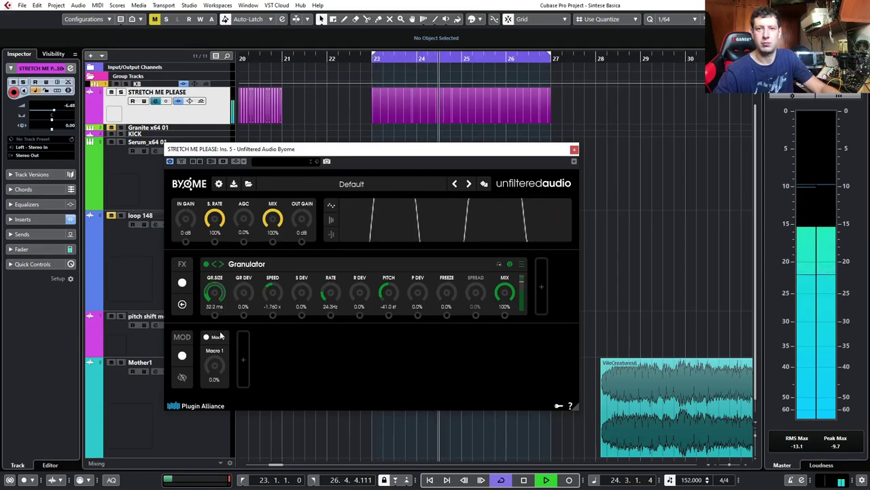
Set Byome's Granulator to -21.0 st pitch and 30.7 Hz rate during playback, stop the transport and close the plugin window.
{"action": "left_click_drag", "start_coordinate": [385, 292], "coordinate": [408, 249]}
{"action": "left_click_drag", "start_coordinate": [329, 303], "coordinate": [390, 317]}
{"action": "left_click_drag", "start_coordinate": [450, 296], "coordinate": [467, 245]}
{"action": "mouse_move", "coordinate": [395, 291]}
{"action": "left_mouse_down"}
{"action": "mouse_move", "coordinate": [399, 257]}
{"action": "mouse_move", "coordinate": [396, 295]}
{"action": "left_mouse_up"}
{"action": "left_click_drag", "start_coordinate": [451, 295], "coordinate": [403, 385]}
{"action": "left_click", "coordinate": [397, 426]}
{"action": "key", "text": "space"}
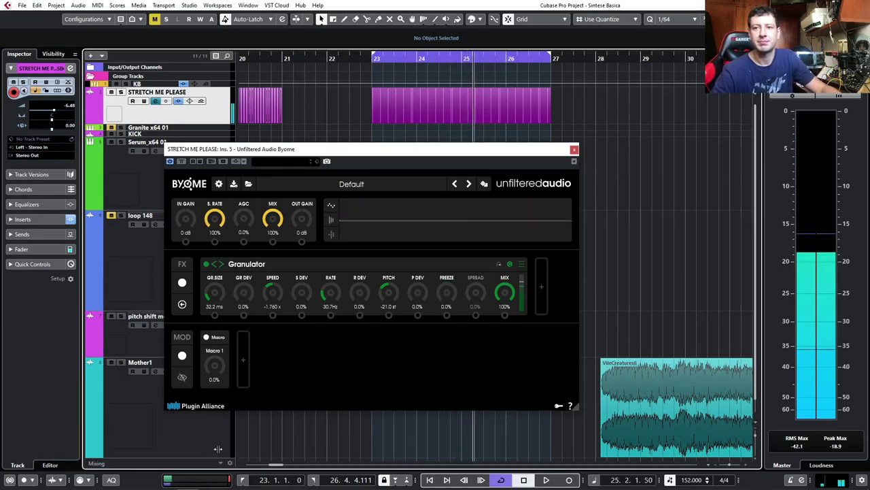
{"action": "left_click", "coordinate": [574, 150]}
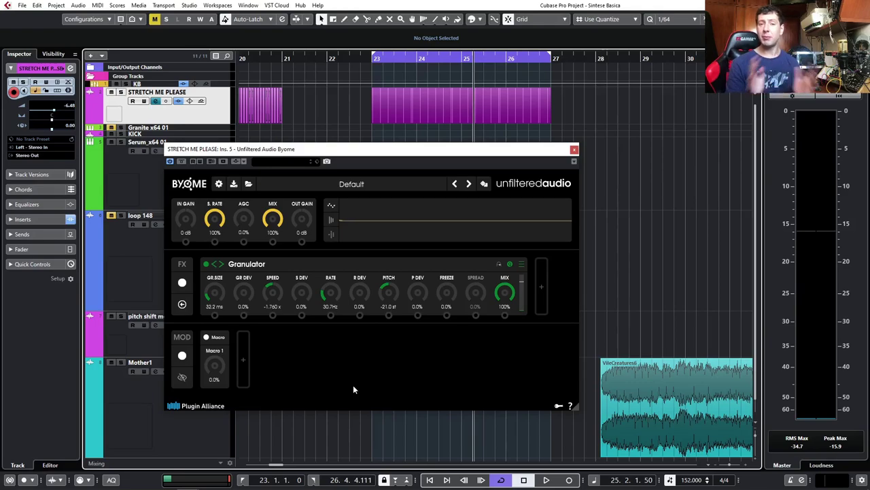
{"action": "left_click", "coordinate": [573, 150]}
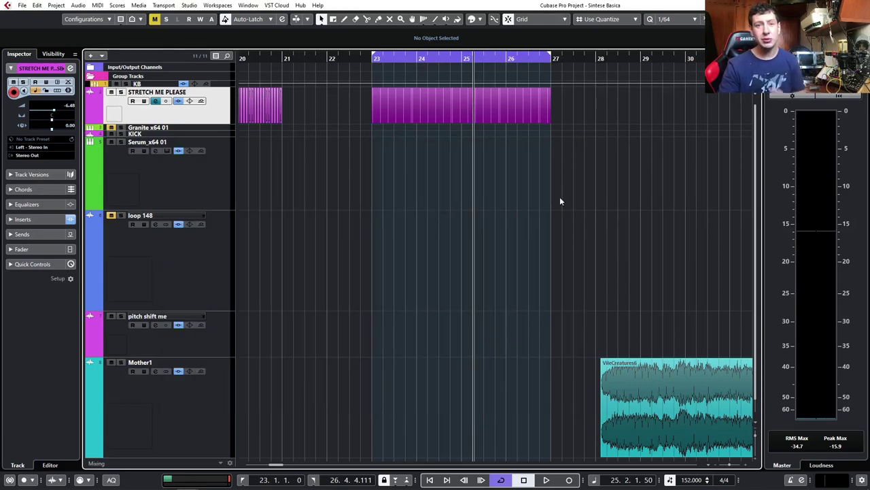
Select the Mother1 track with its VileCreatures6 clip and place the playhead at bar 28, just before the clip.
{"action": "key", "text": "g"}
{"action": "key", "text": "g"}
{"action": "key", "text": "g"}
{"action": "key", "text": "g"}
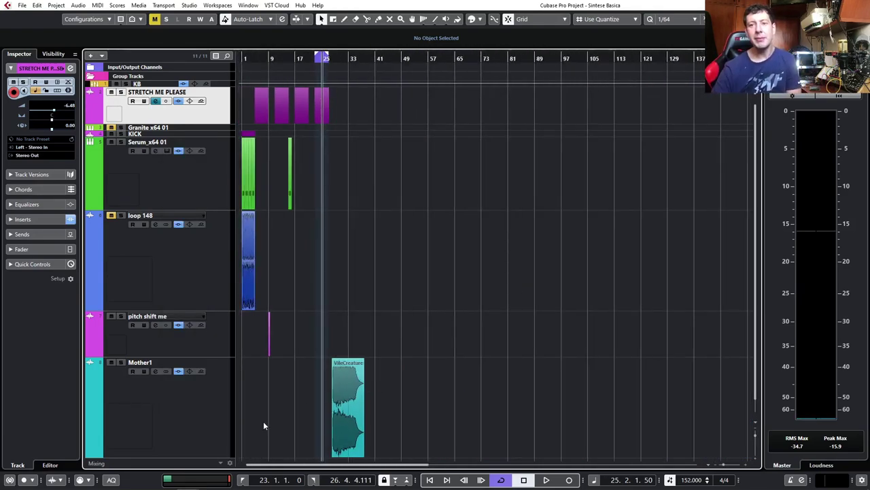
{"action": "scroll", "coordinate": [321, 431], "scroll_direction": "up", "scroll_amount": 3}
{"action": "scroll", "coordinate": [411, 442], "scroll_direction": "right", "scroll_amount": 1}
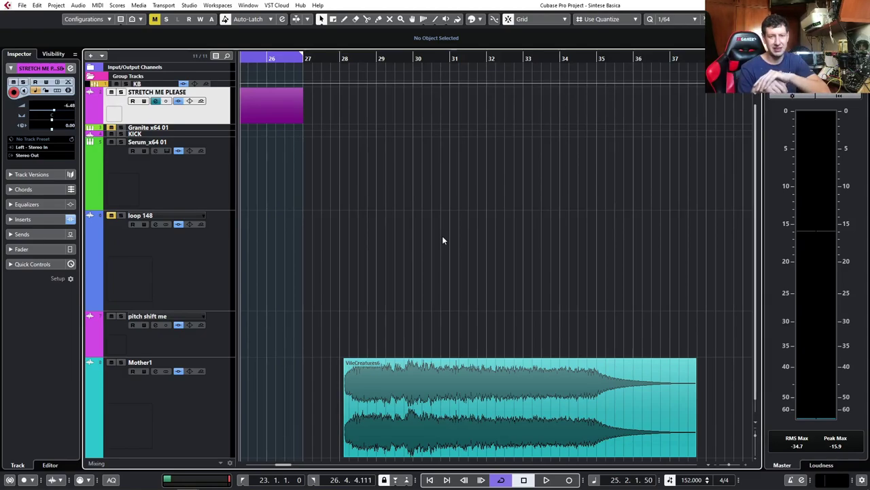
{"action": "left_click", "coordinate": [348, 422]}
{"action": "left_click", "coordinate": [181, 402]}
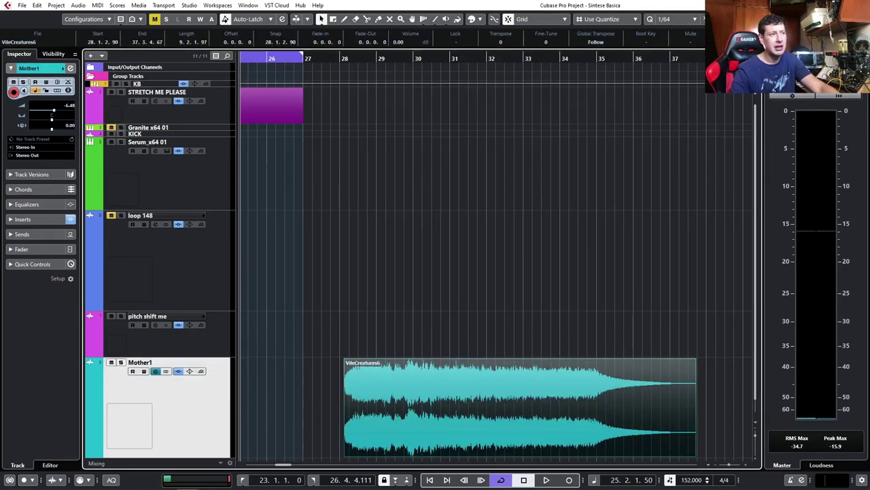
{"action": "left_click_drag", "start_coordinate": [336, 58], "coordinate": [341, 60]}
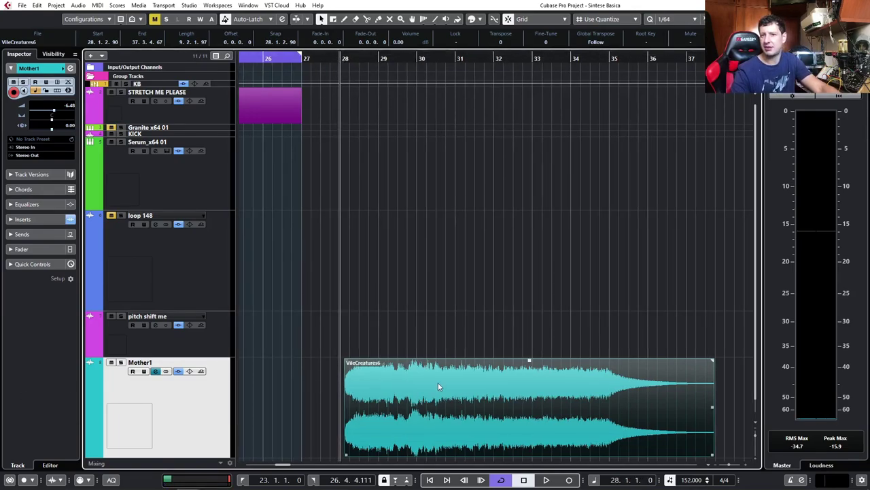
{"action": "key", "text": "g"}
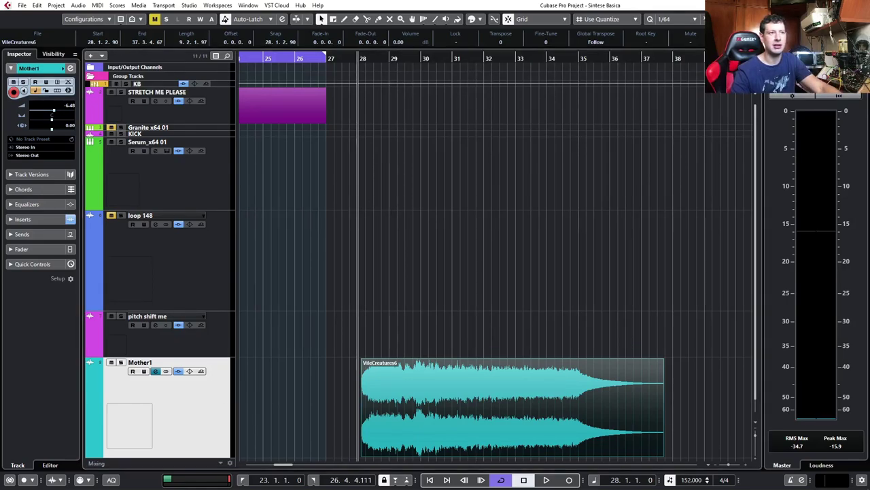
Open Mother1's Glitch2 insert above the clip and audition VileCreatures6 from bar 28 with the effect bypassed.
{"action": "left_click_drag", "start_coordinate": [353, 45], "coordinate": [385, 30]}
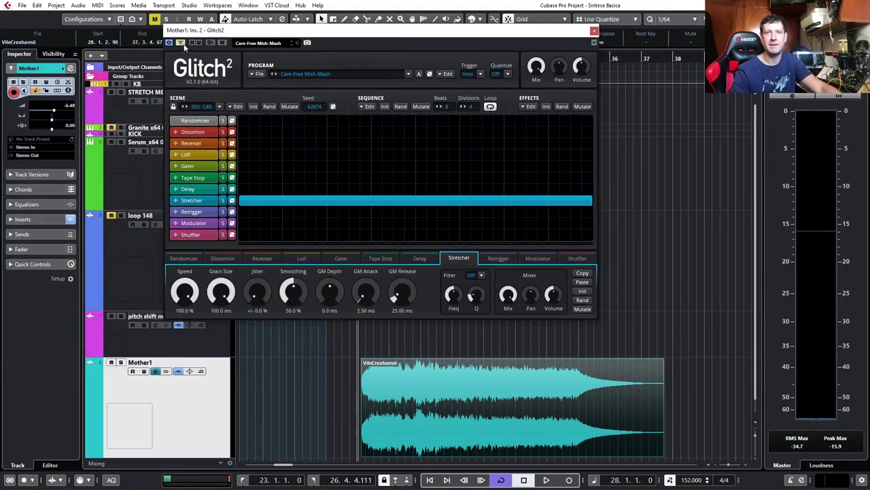
{"action": "left_click", "coordinate": [290, 393]}
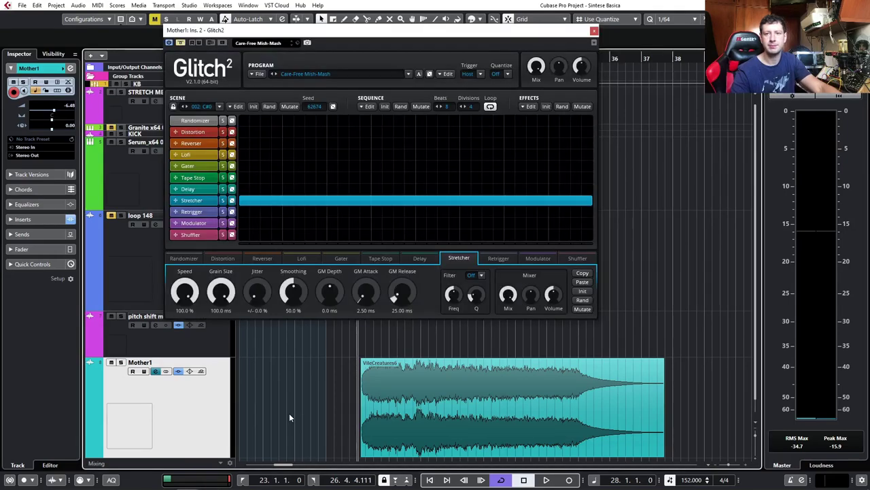
{"action": "key", "text": "space"}
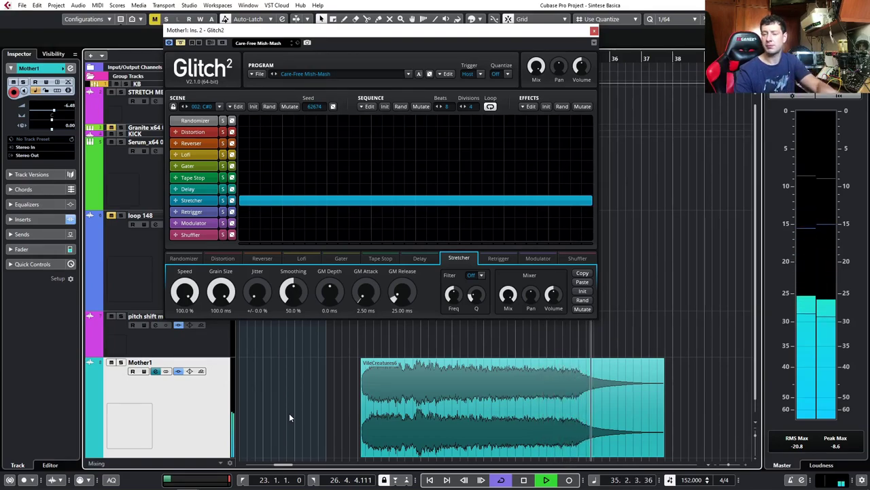
{"action": "key", "text": "space"}
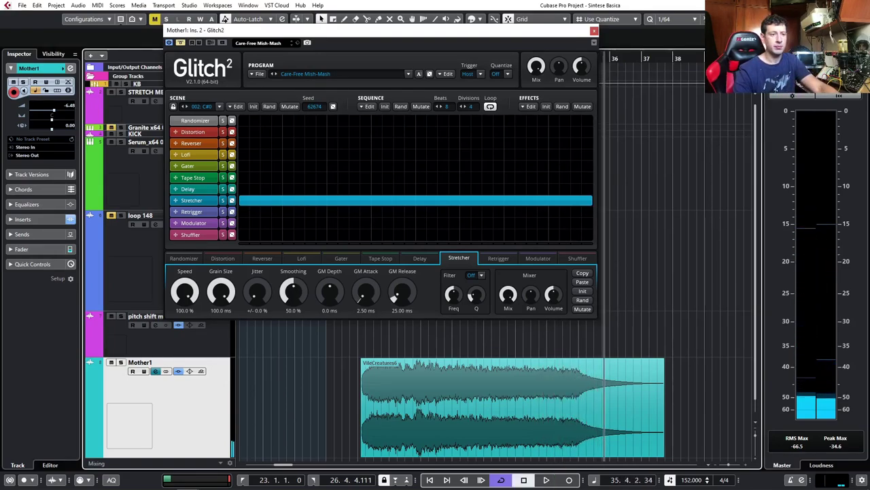
Turn off Glitch2's bypass and play the clip while lowering the Stretcher's grain size to 14.5 ms and speed to 65.2 %.
{"action": "left_click", "coordinate": [490, 369]}
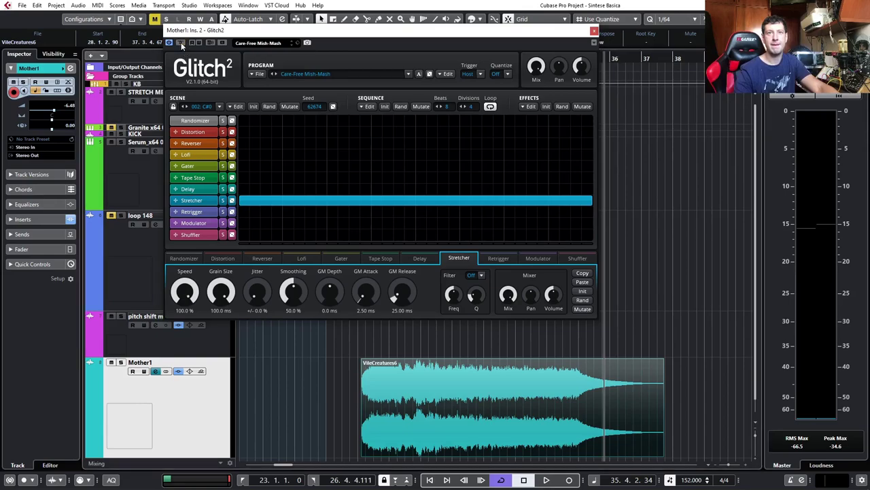
{"action": "left_click", "coordinate": [313, 366]}
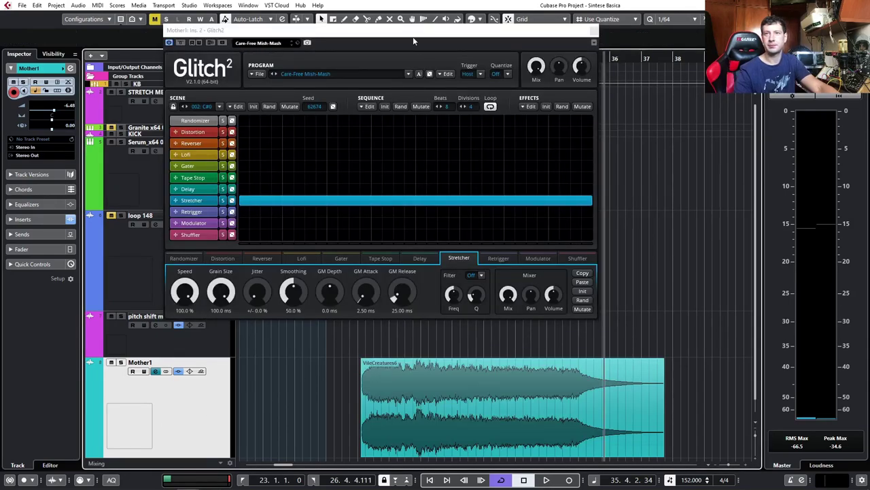
{"action": "left_click_drag", "start_coordinate": [361, 29], "coordinate": [162, 51]}
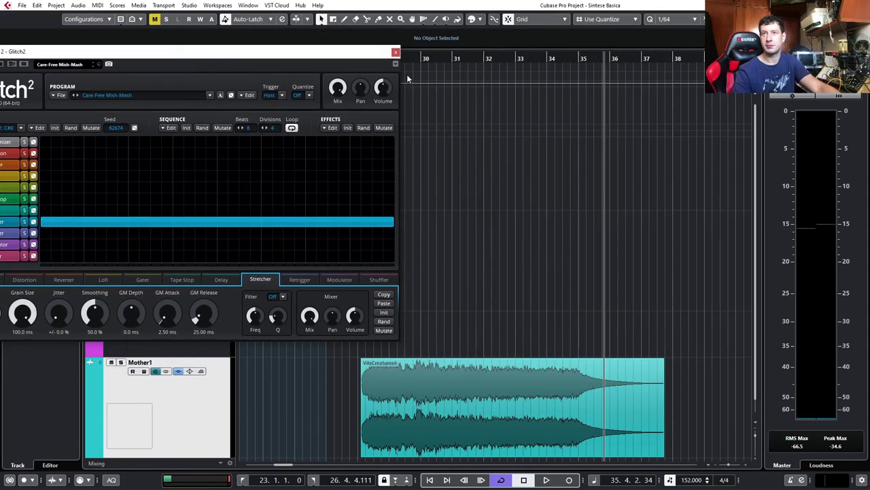
{"action": "key", "text": "space"}
{"action": "left_click_drag", "start_coordinate": [224, 52], "coordinate": [347, 40]}
{"action": "left_click_drag", "start_coordinate": [145, 300], "coordinate": [145, 353]}
{"action": "left_click_drag", "start_coordinate": [109, 300], "coordinate": [109, 384]}
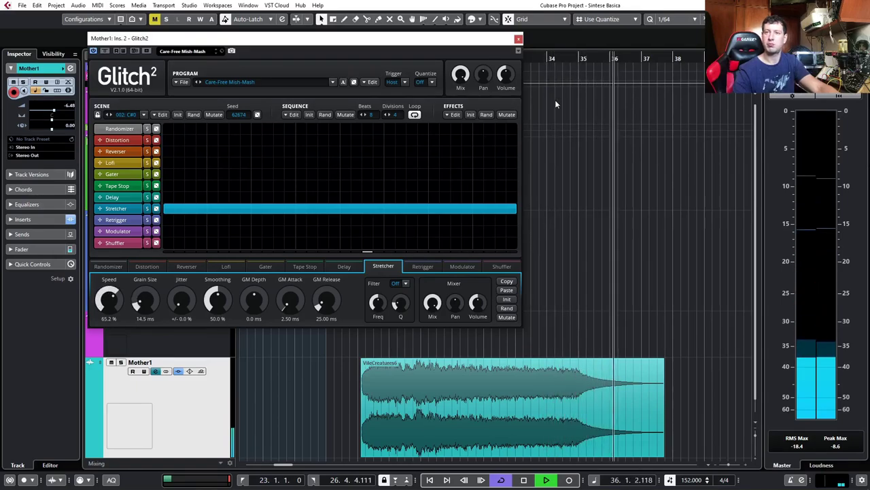
Close the Glitch2 window and stop playback of the VileCreatures6 clip.
{"action": "left_click", "coordinate": [519, 40]}
{"action": "key", "text": "space"}
{"action": "scroll", "coordinate": [443, 209], "scroll_direction": "down", "scroll_amount": 3}
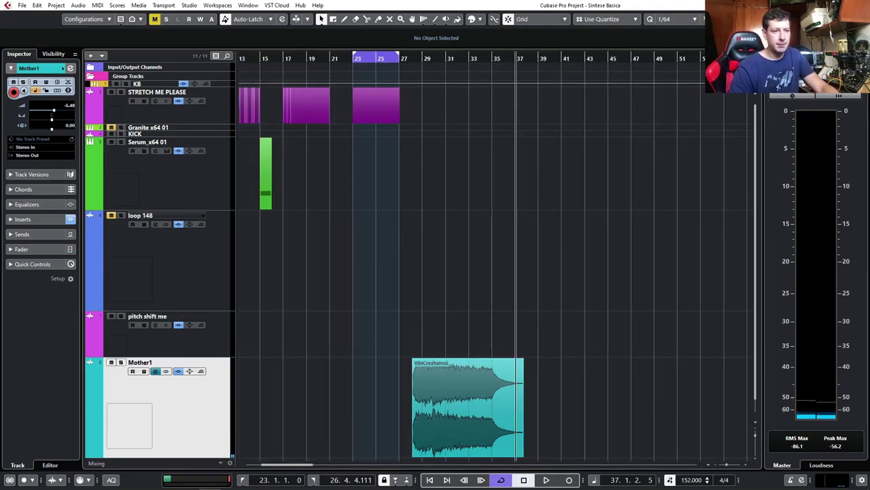